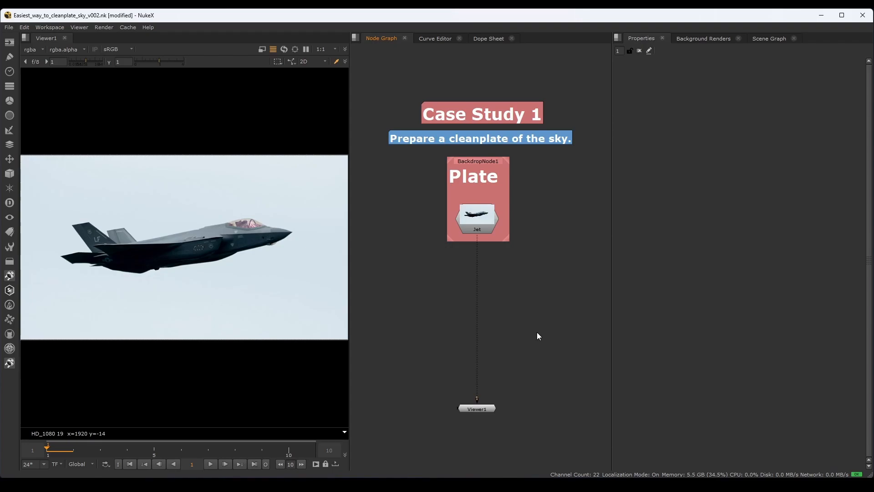
Add a RotoPaint node after the Jet plate and place it between the plate and the viewer
drag(500, 300, 499, 311)
scroll(492, 265, up, 2)
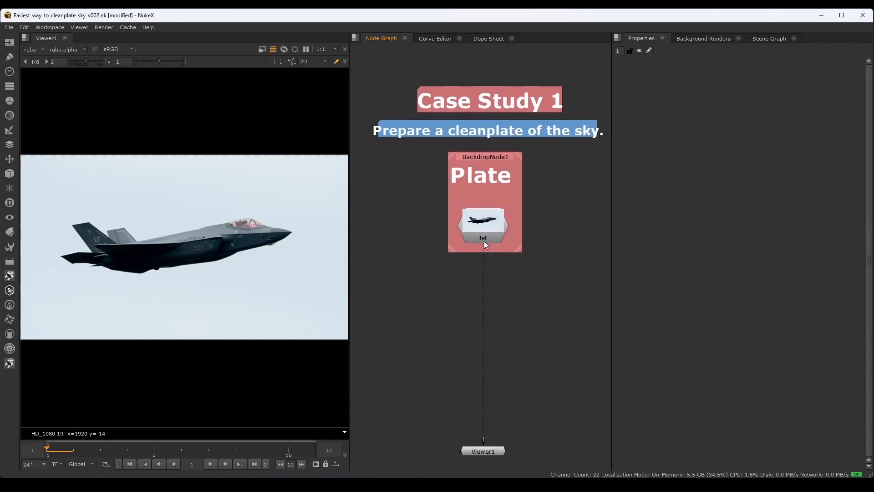
click(146, 451)
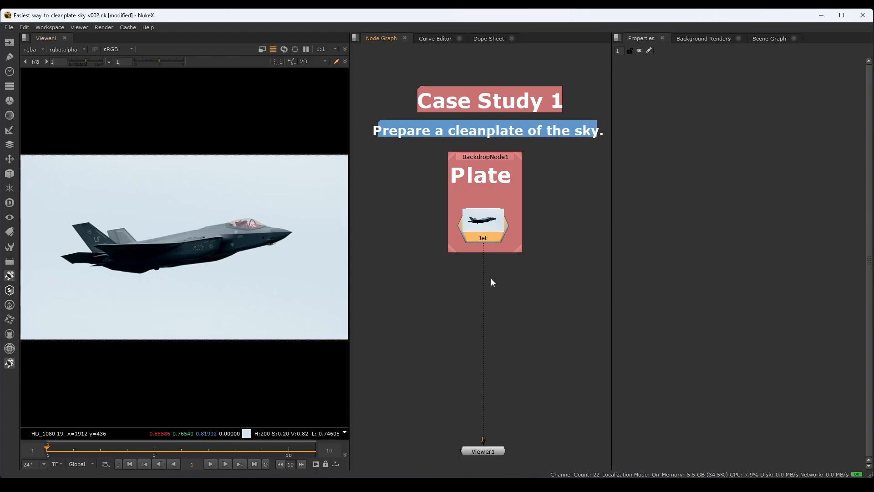
key(p)
drag(491, 251, 495, 333)
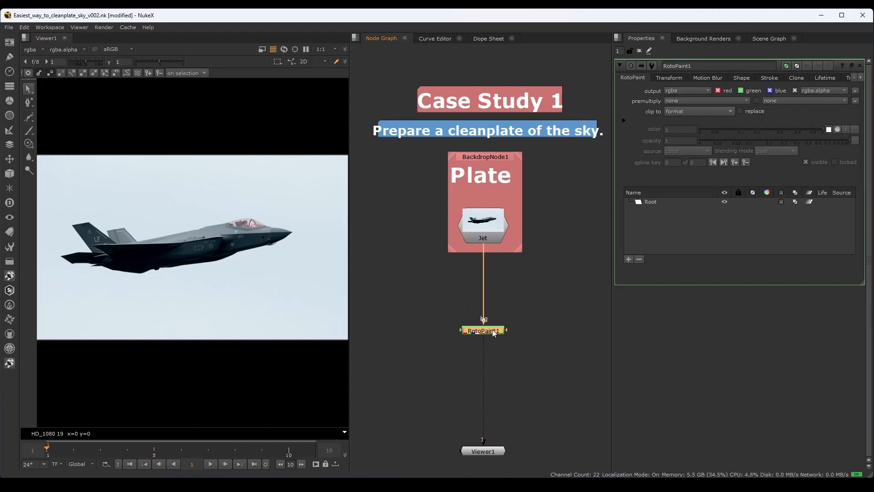
Clone clean sky over the jet's nose and front fuselage using a brush of size 211
click(29, 142)
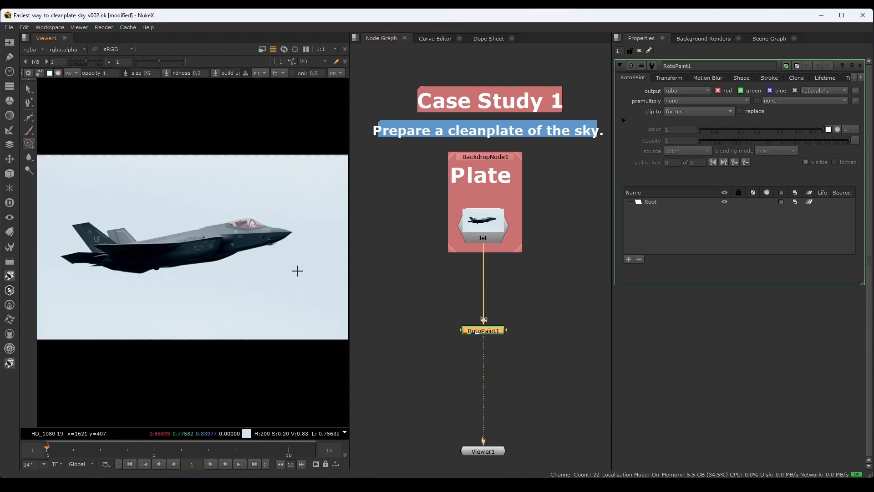
mouse_move(245, 271)
shift+mouse_down()
mouse_move(244, 242)
mouse_move(235, 242)
mouse_move(287, 231)
shift+mouse_up()
mouse_move(197, 255)
mouse_down()
mouse_move(230, 241)
mouse_move(250, 246)
mouse_up()
mouse_move(279, 194)
ctrl+mouse_down()
mouse_move(266, 231)
mouse_move(215, 207)
mouse_move(234, 226)
mouse_move(223, 230)
mouse_move(239, 222)
mouse_move(200, 231)
ctrl+mouse_up()
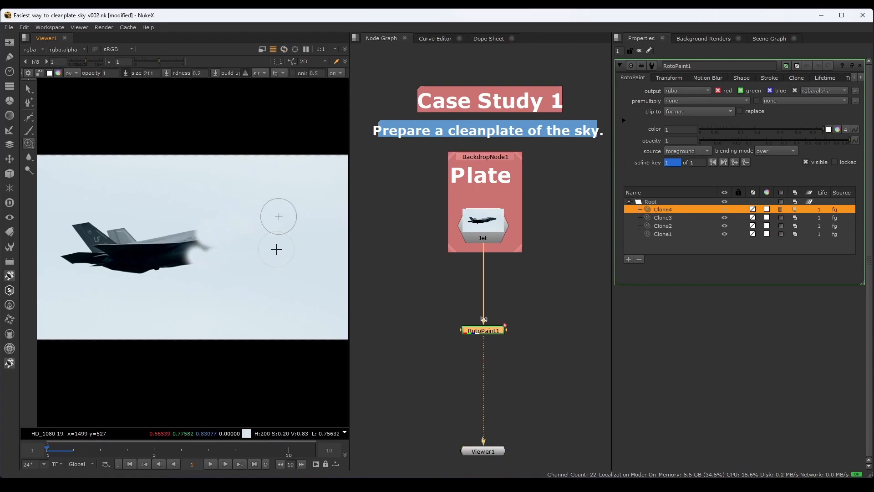
Lower the viewer gamma to 0.12 and inspect the cloned sky for smudges and uneven patches
drag(157, 62, 143, 61)
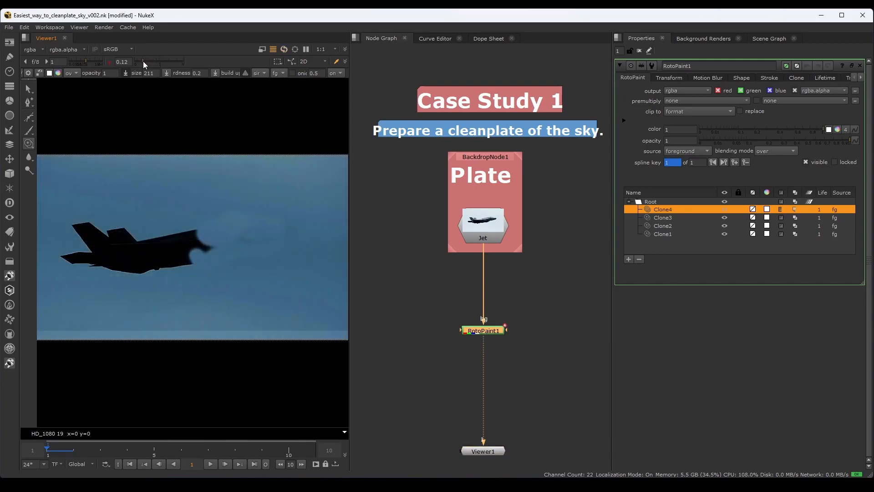
scroll(256, 192, up, 1)
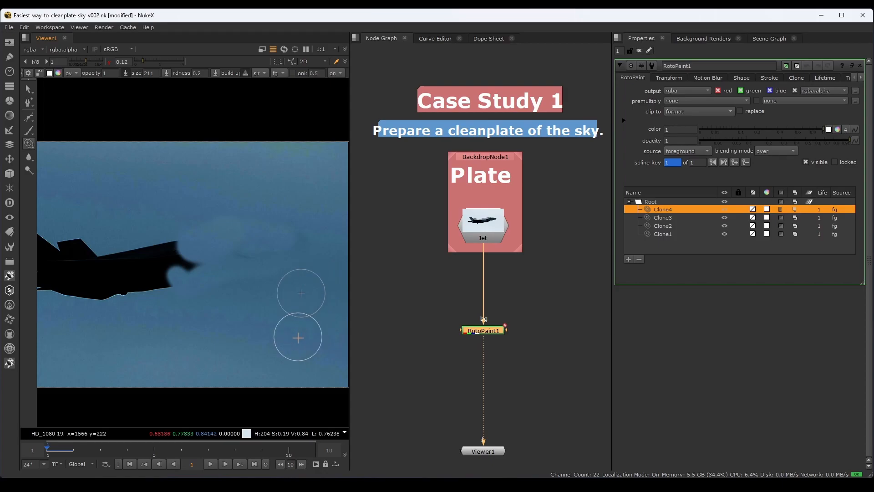
scroll(287, 319, down, 2)
drag(226, 338, 182, 318)
Move the RotoPaint onto a side branch from a Dot below the Jet plate, and view the original plate from that Dot
click(28, 88)
scroll(206, 326, up, 1)
click(182, 319)
scroll(451, 255, down, 3)
drag(466, 326, 463, 202)
drag(472, 250, 483, 329)
drag(468, 191, 360, 292)
drag(422, 289, 388, 296)
drag(448, 249, 383, 250)
drag(446, 225, 520, 250)
drag(425, 313, 352, 212)
drag(422, 331, 449, 279)
scroll(427, 292, up, 2)
click(446, 293)
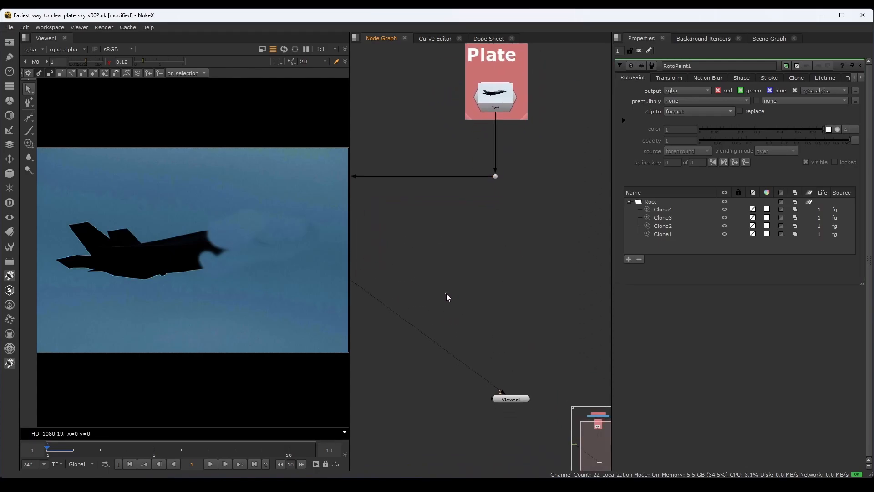
click(495, 176)
key(1)
Create a Constant node below the plate and paste a copy of it beside the first
click(413, 321)
key(Tab)
text(cons)
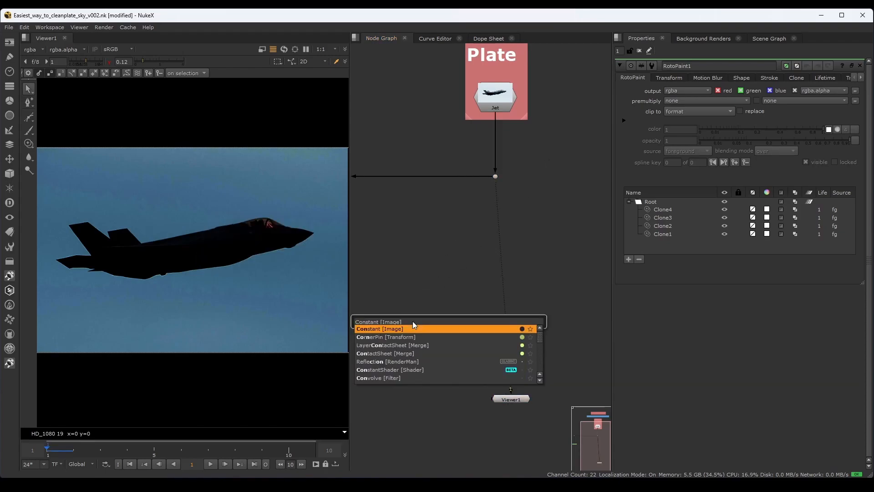
key(Return)
drag(419, 323, 404, 296)
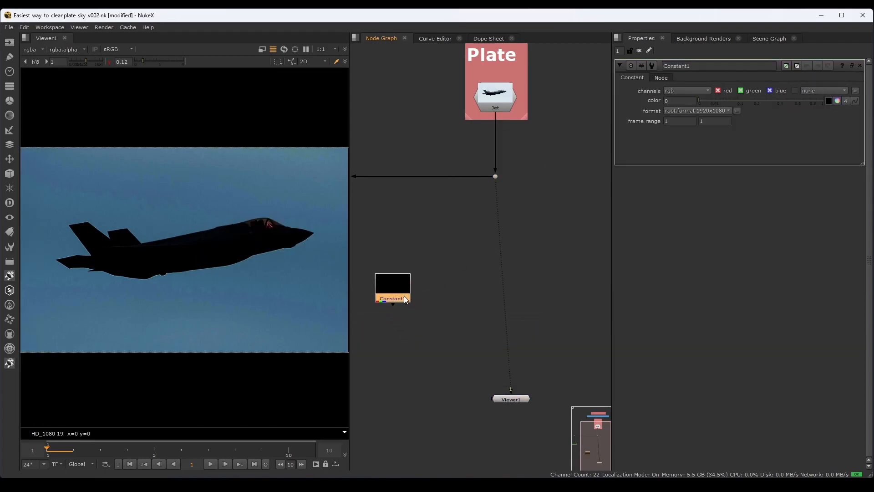
click(493, 266)
key(ctrl+v)
drag(479, 273, 468, 273)
Label the first Constant node "Left Sky" and the second one "Right Sky"
click(421, 274)
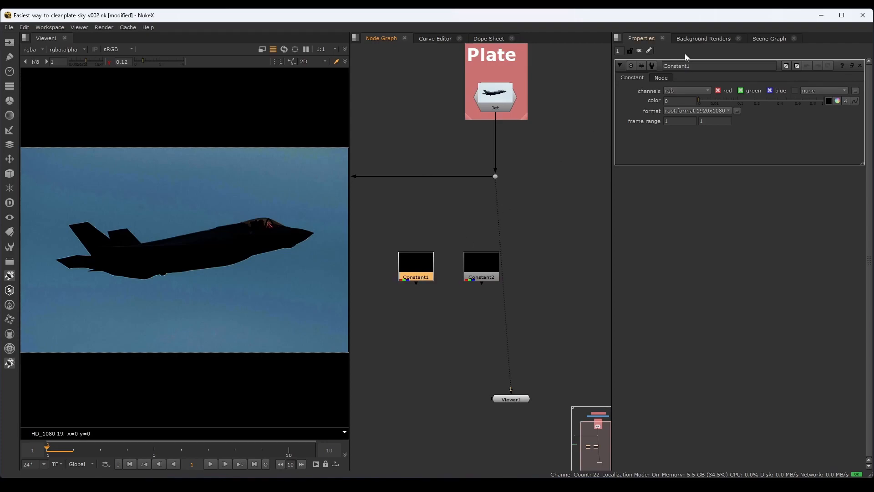
click(660, 78)
text(Left Sky)
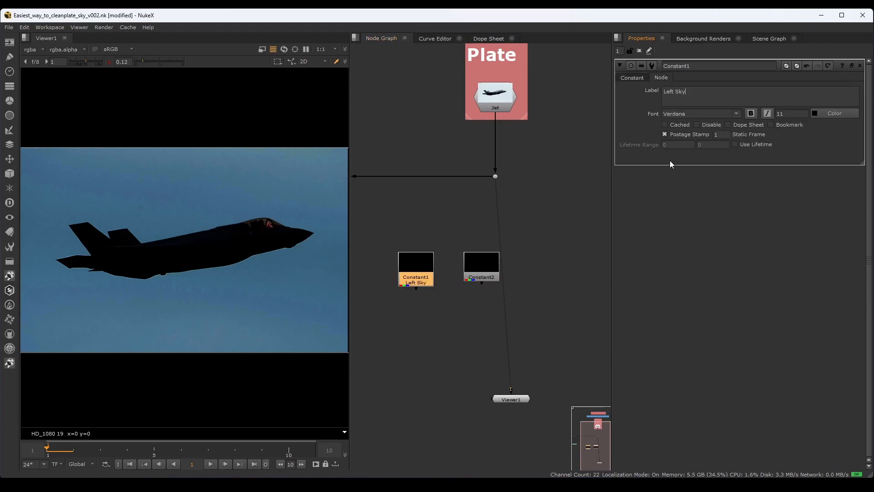
click(496, 269)
click(658, 78)
text(Right Sky)
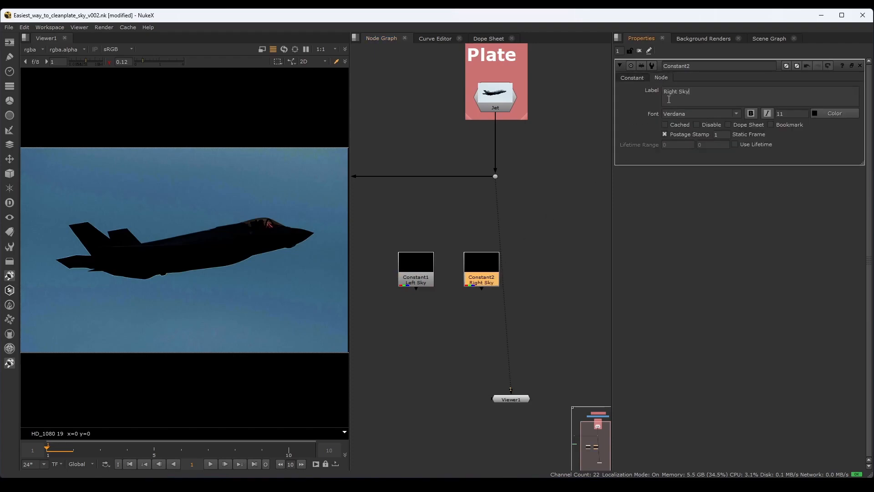
Sample the sky near the jet's tail as the Left Sky color and the sky above its nose as the Right Sky color
click(637, 78)
click(426, 257)
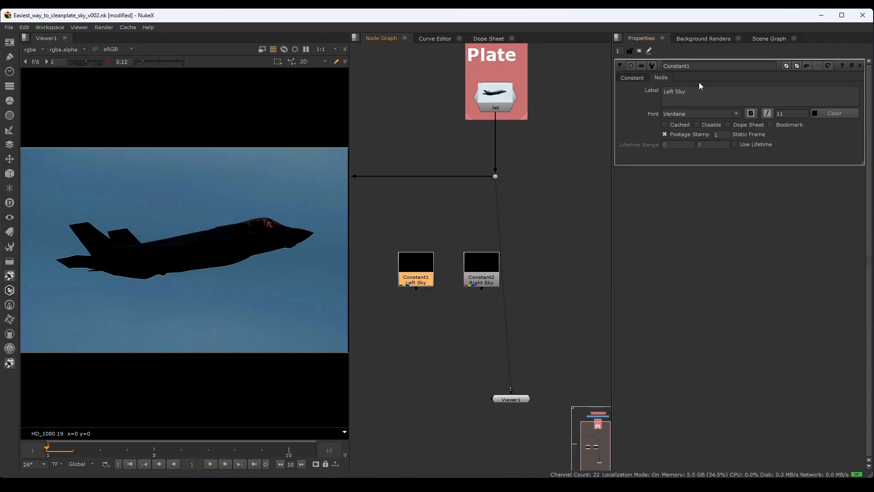
click(632, 78)
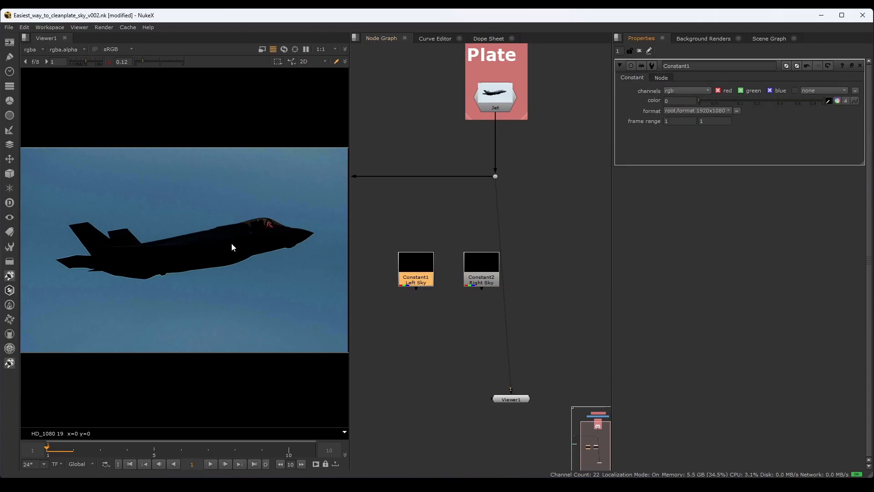
drag(55, 206, 65, 214)
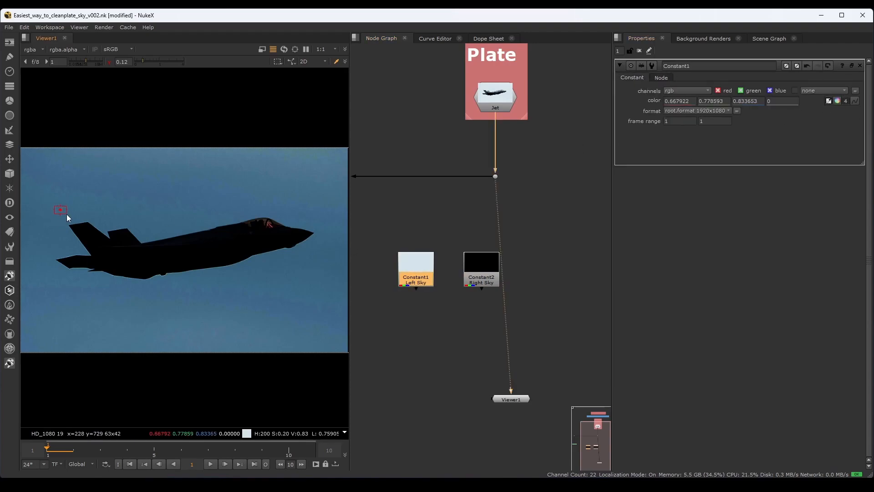
click(481, 264)
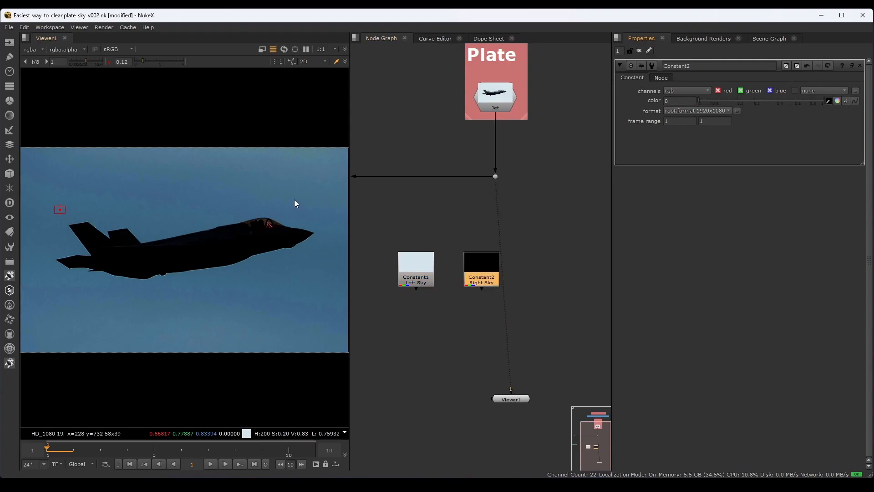
drag(294, 201, 306, 210)
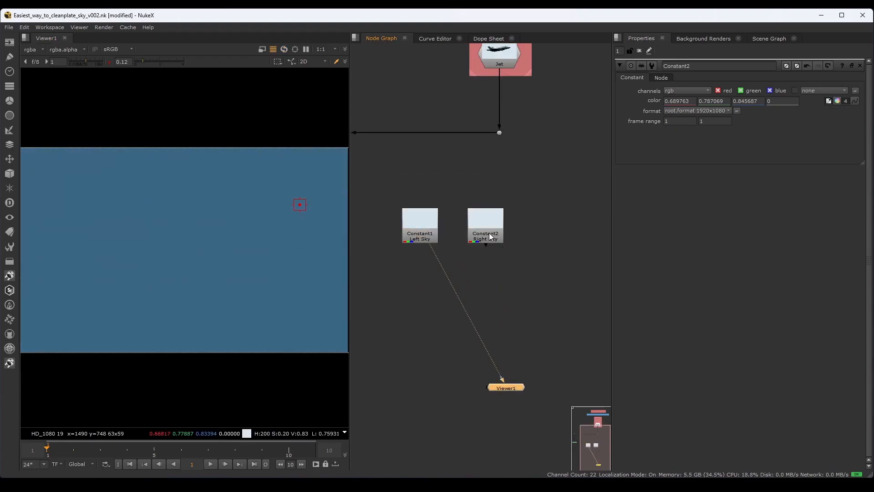
Compare the Left Sky and Right Sky constants by viewing them alternately
click(488, 236)
key(1)
click(417, 227)
key(1)
click(470, 234)
key(1)
click(428, 232)
key(1)
click(479, 241)
key(1)
click(419, 234)
key(1)
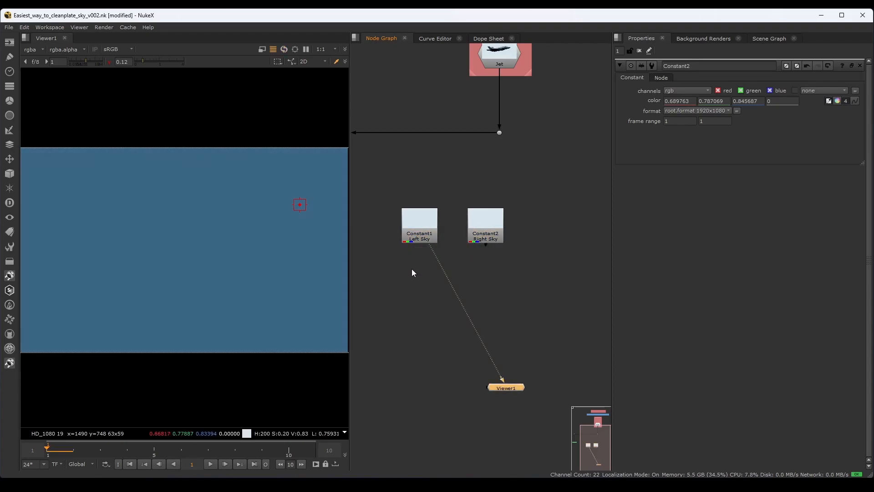
Display the alpha channel and give the Right Sky constant rgba channels with an alpha of 1
scroll(389, 210, up, 6)
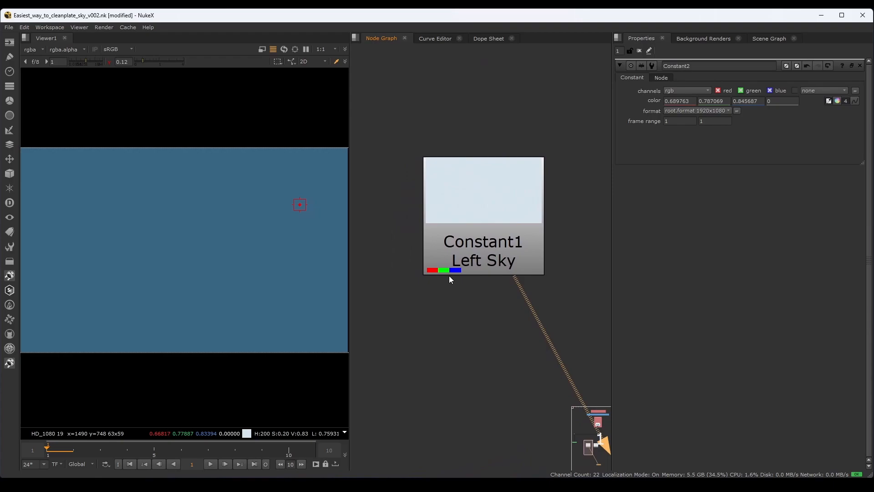
drag(443, 282, 419, 274)
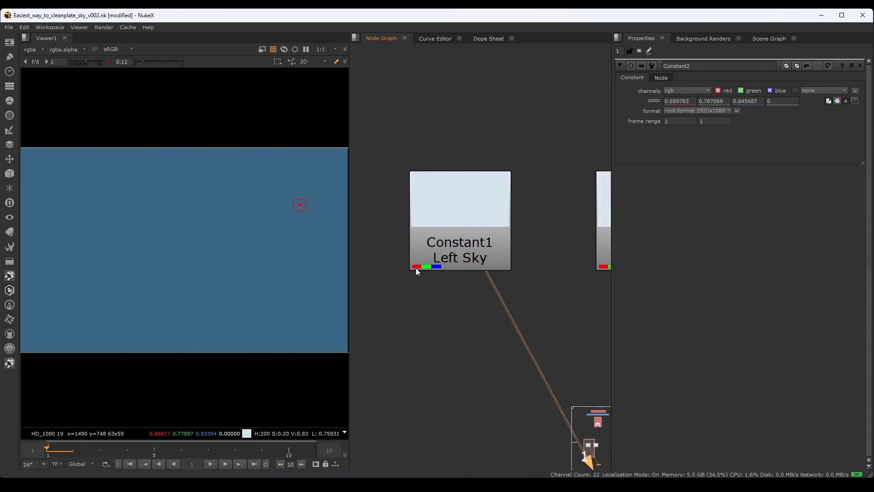
key(a)
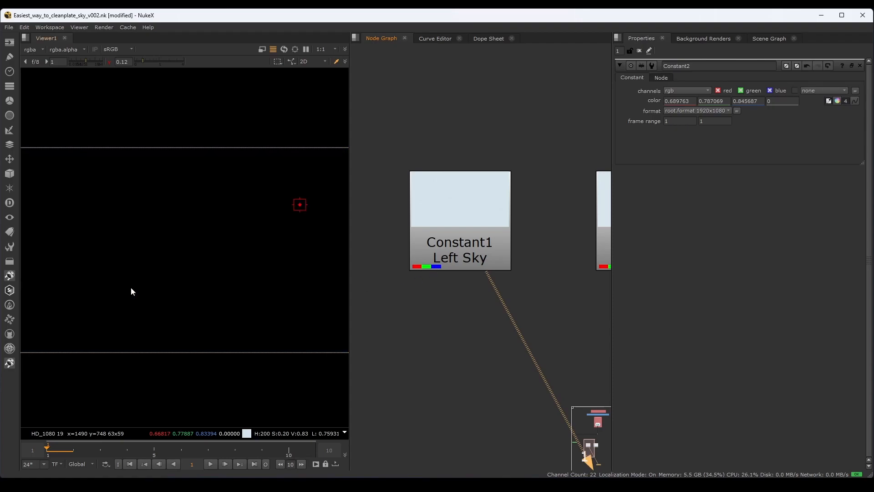
click(681, 90)
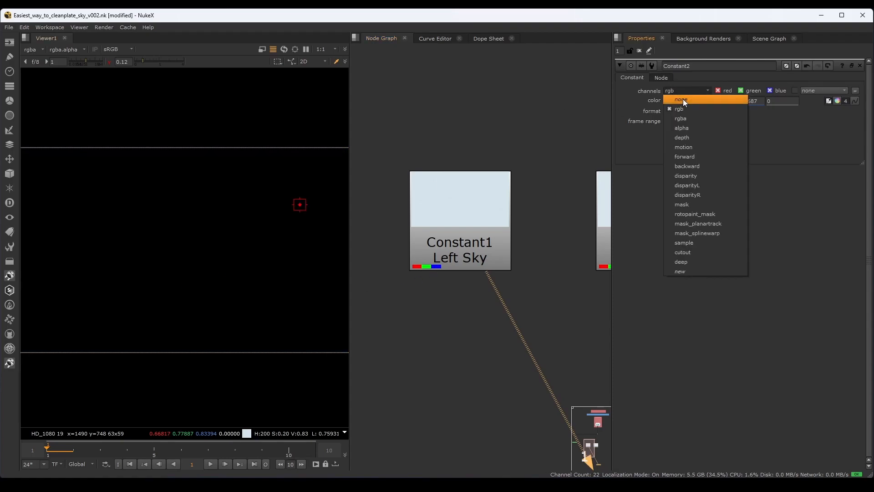
click(688, 121)
click(780, 103)
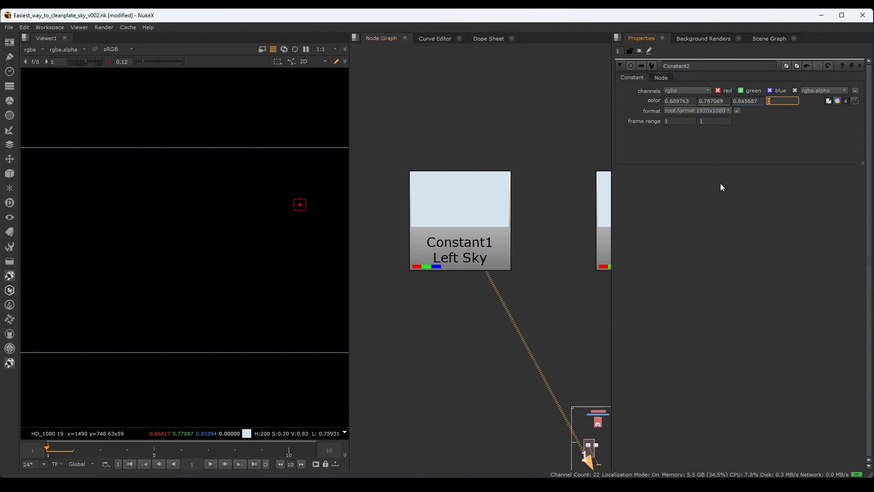
text(1)
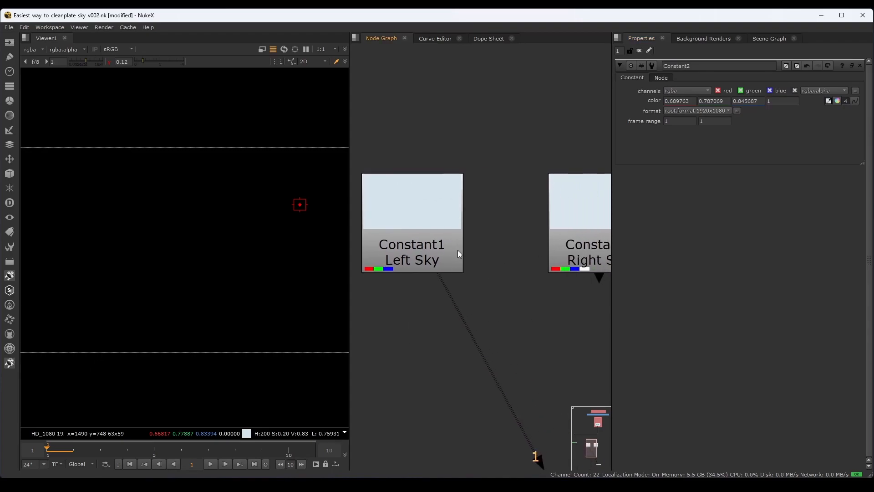
click(539, 259)
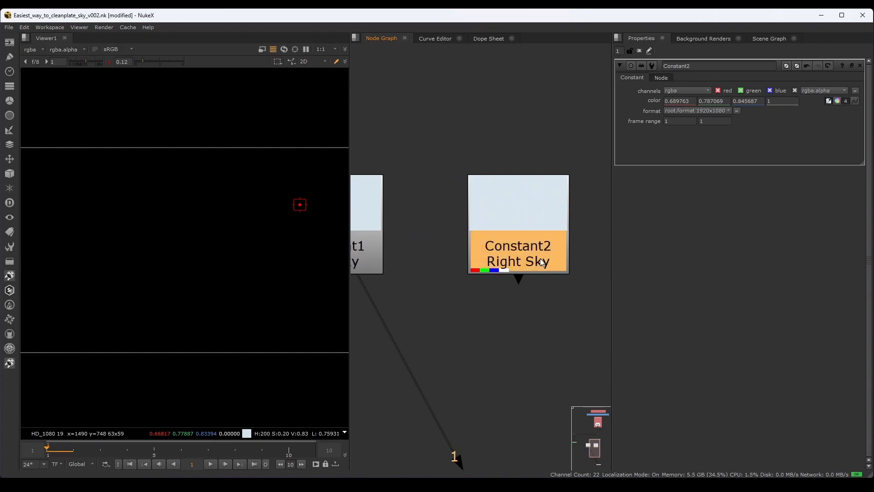
Set the Left Sky constant's channels to rgba and its alpha to 1
click(457, 217)
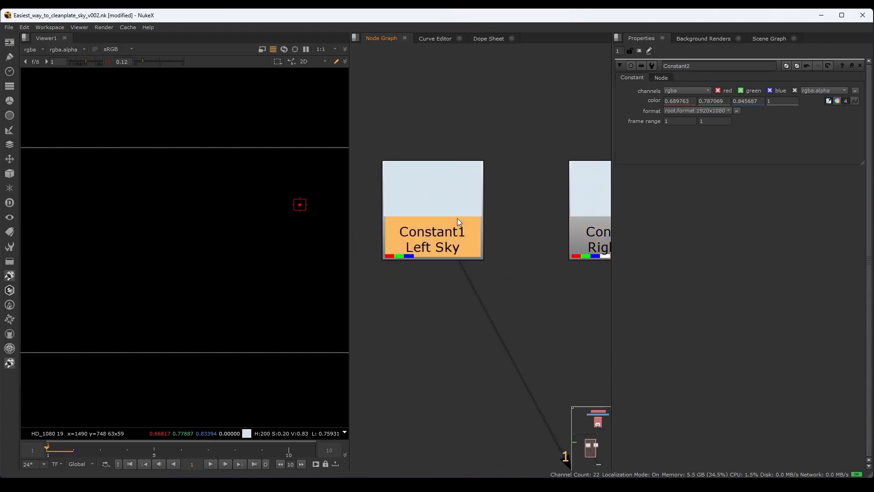
click(690, 90)
click(690, 119)
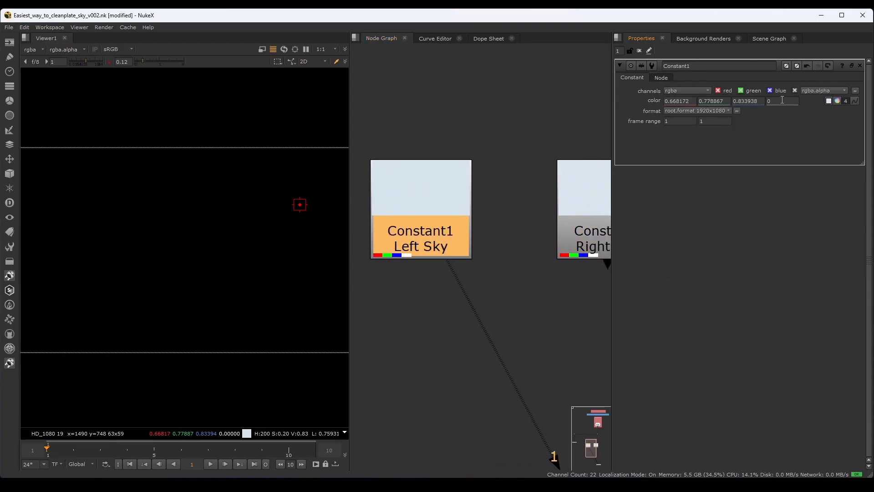
text(1)
click(430, 294)
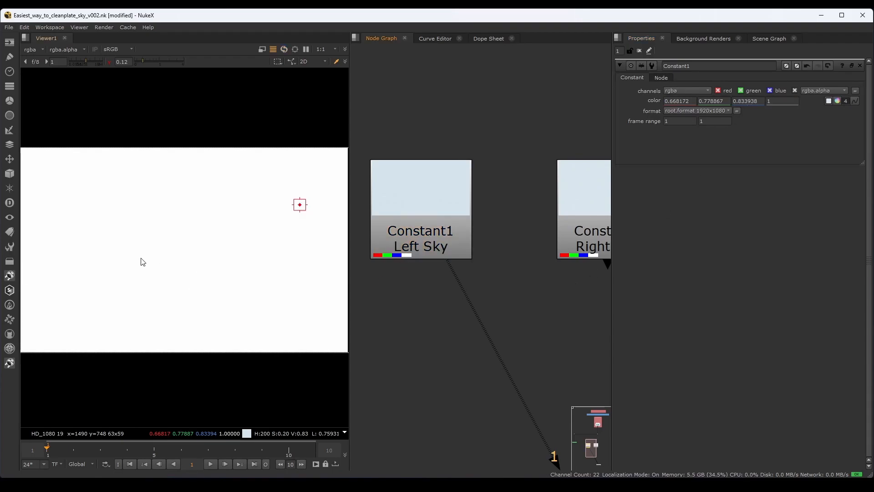
Space out the viewer and both constants, and combine them in a Merge (over) node with Left Sky as A and Right Sky as B
scroll(495, 263, down, 5)
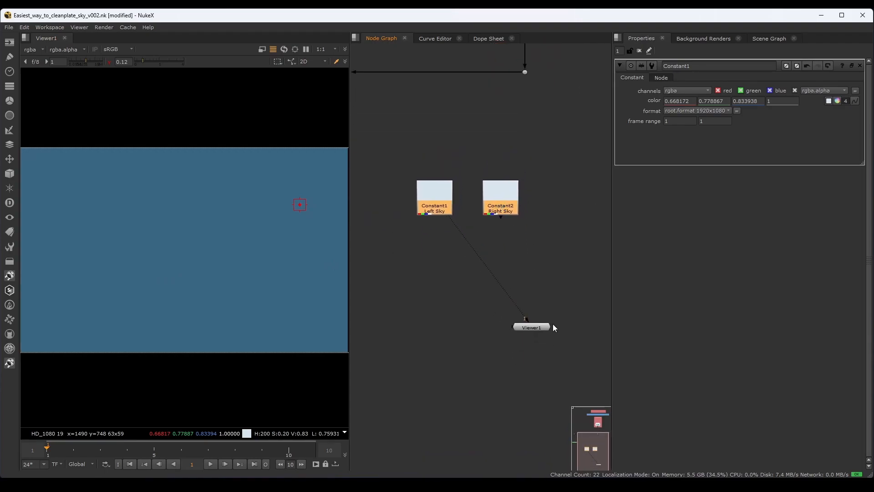
click(540, 391)
drag(539, 392, 542, 426)
drag(563, 293, 360, 158)
drag(431, 199, 413, 225)
click(427, 289)
key(m)
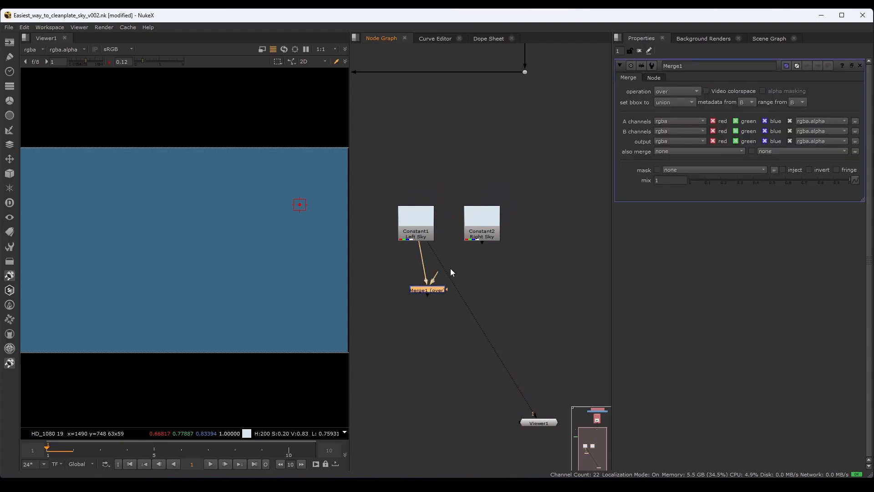
drag(435, 294, 452, 320)
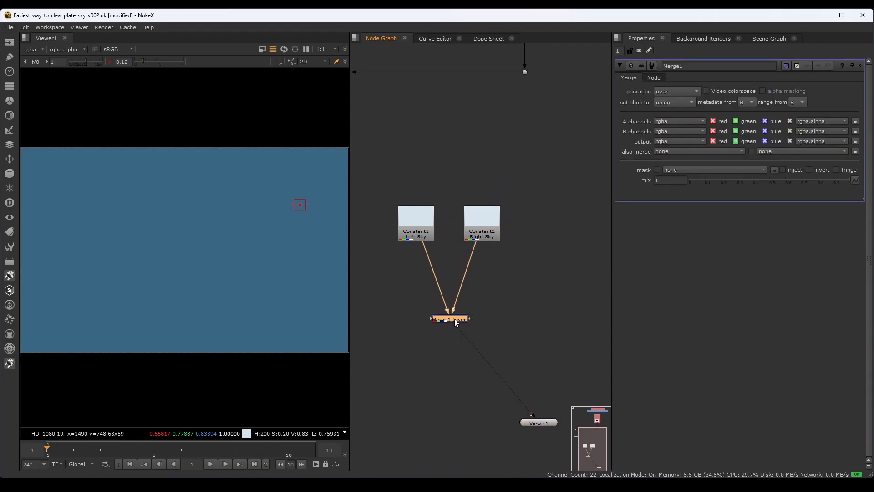
Add a Ramp node and connect it to the mask input of the Merge that combines the two sky constants
click(496, 319)
key(Tab)
text(ram)
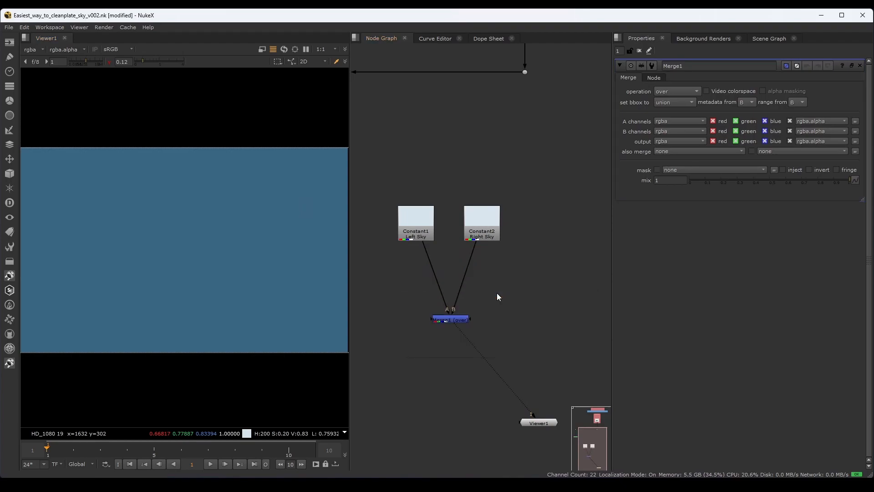
key(Return)
drag(484, 312, 512, 293)
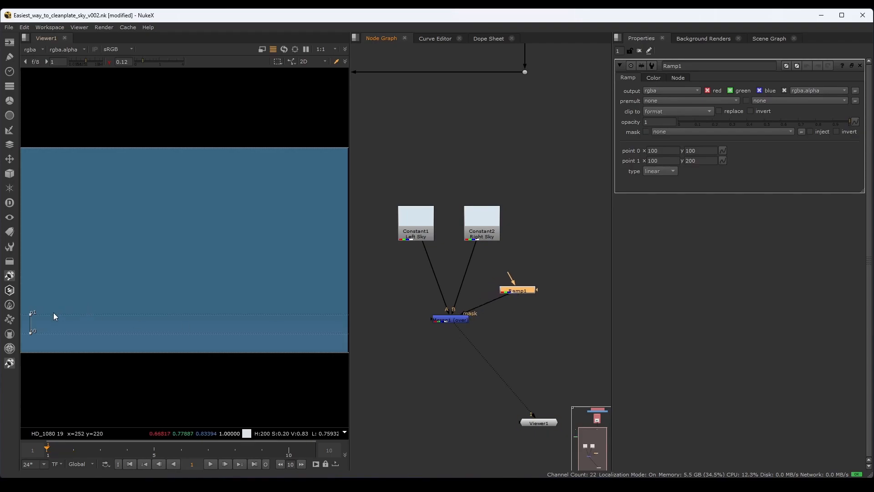
Stretch the ramp horizontally across the frame, with point 0 at about (1534, 664) and point 1 at about (326, 612), checking it in the viewer
drag(30, 314, 69, 225)
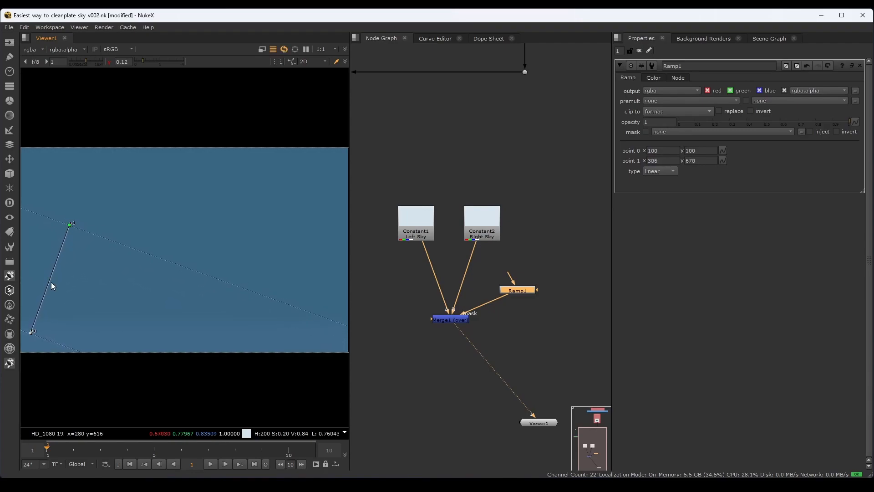
drag(30, 333, 300, 227)
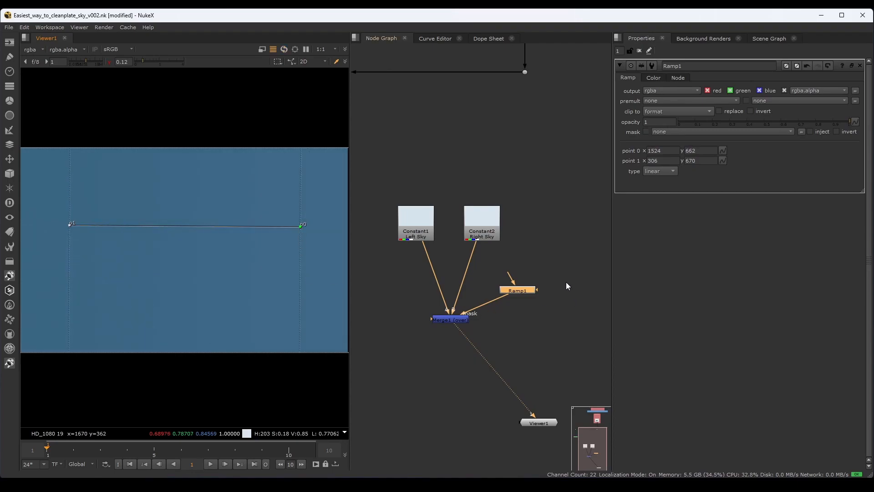
drag(525, 292, 532, 294)
key(1)
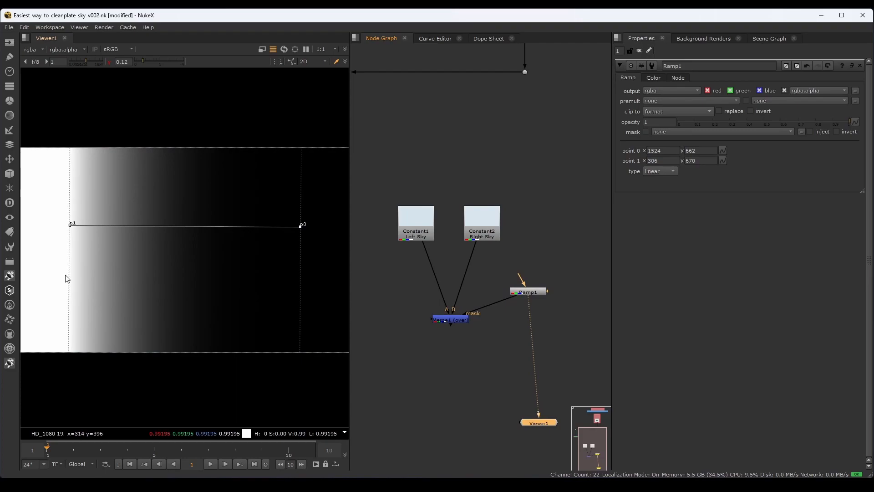
mouse_move(70, 225)
mouse_down()
mouse_move(163, 249)
mouse_move(222, 316)
mouse_move(65, 265)
mouse_move(73, 236)
mouse_up()
drag(298, 228, 302, 226)
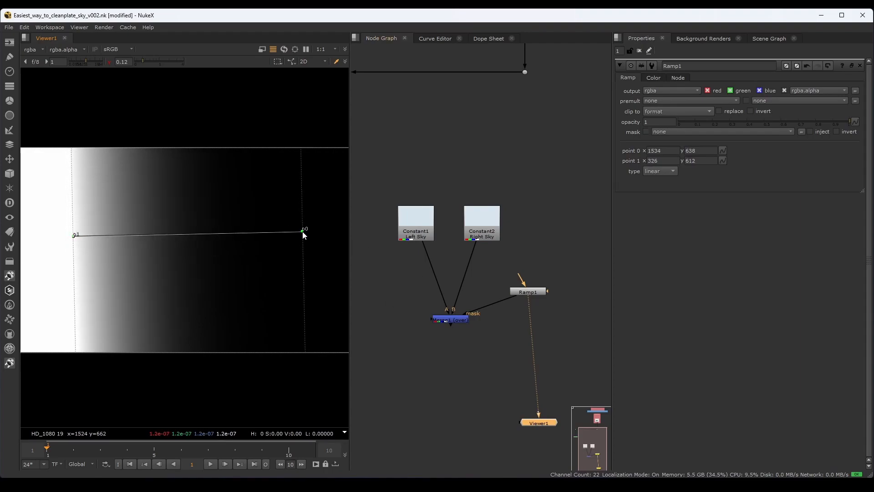
View the Merge result and arrange Right Sky above, Left Sky to the left and the Ramp to the right of the Merge
drag(528, 291, 531, 288)
click(452, 320)
key(1)
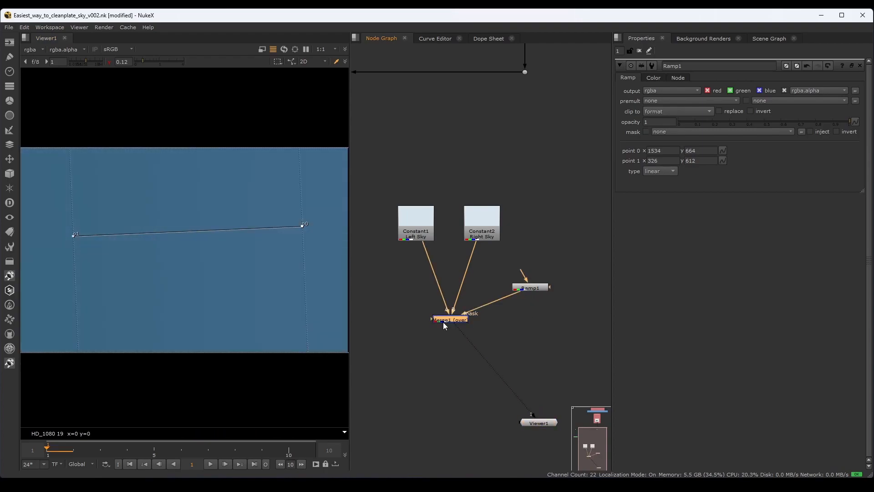
drag(419, 234, 387, 330)
drag(486, 235, 456, 268)
mouse_move(525, 293)
mouse_down()
mouse_move(521, 310)
mouse_move(550, 271)
mouse_up()
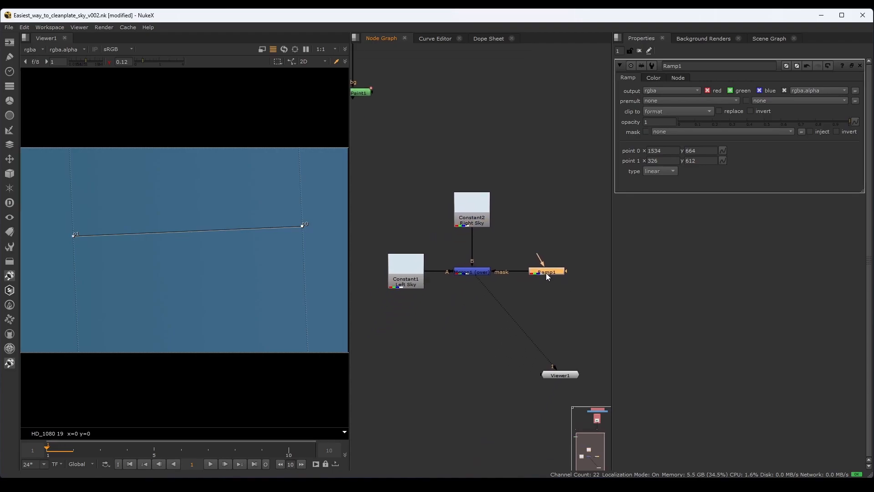
Duplicate the Left Sky constant, place the copy in the empty area above the tree and disable it
scroll(430, 296, down, 2)
scroll(434, 318, up, 2)
click(435, 283)
key(ctrl+c)
click(427, 181)
key(ctrl+v)
drag(428, 183, 457, 114)
key(d)
Tint the connected Left Sky constant pink and view the Merge to make the ramp blend easy to see
scroll(455, 290, up, 2)
drag(448, 295, 410, 268)
scroll(424, 272, down, 1)
click(378, 247)
key(1)
double_click(381, 253)
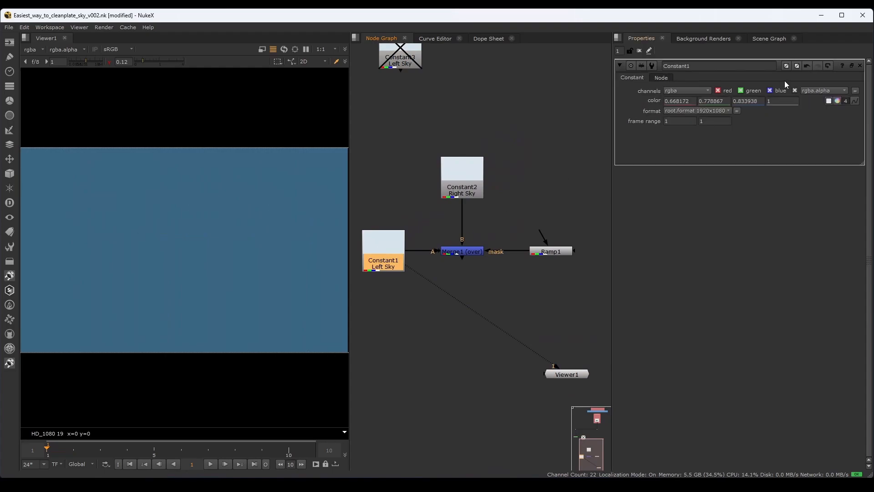
click(837, 101)
click(801, 112)
drag(750, 122, 801, 123)
drag(425, 277, 458, 251)
scroll(254, 258, down, 1)
Test different ramp directions by moving both points, ending on a diagonal with point 0 at about (260, 918) and point 1 at about (1730, 146)
double_click(548, 253)
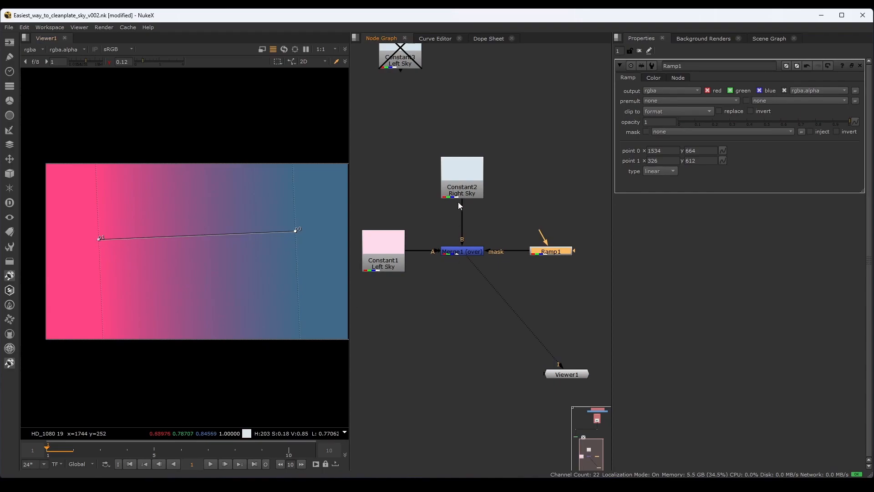
drag(99, 239, 206, 301)
drag(299, 231, 139, 206)
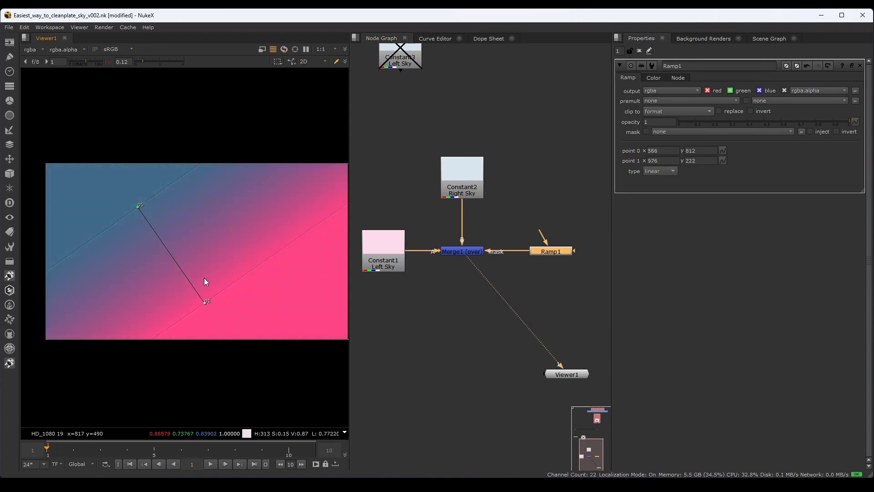
drag(206, 302, 318, 268)
drag(139, 206, 52, 185)
drag(265, 276, 298, 283)
scroll(186, 264, down, 2)
drag(90, 201, 127, 204)
mouse_move(296, 283)
mouse_down()
mouse_move(222, 289)
mouse_move(282, 292)
mouse_up()
drag(127, 204, 115, 205)
key(f)
Re-enable the untinted Left Sky copy, put it in place as the Merge's A input and delete the pink constant
drag(445, 282, 477, 289)
scroll(431, 137, down, 2)
click(421, 95)
key(d)
scroll(421, 97, up, 2)
drag(426, 90, 413, 288)
click(438, 101)
key(Delete)
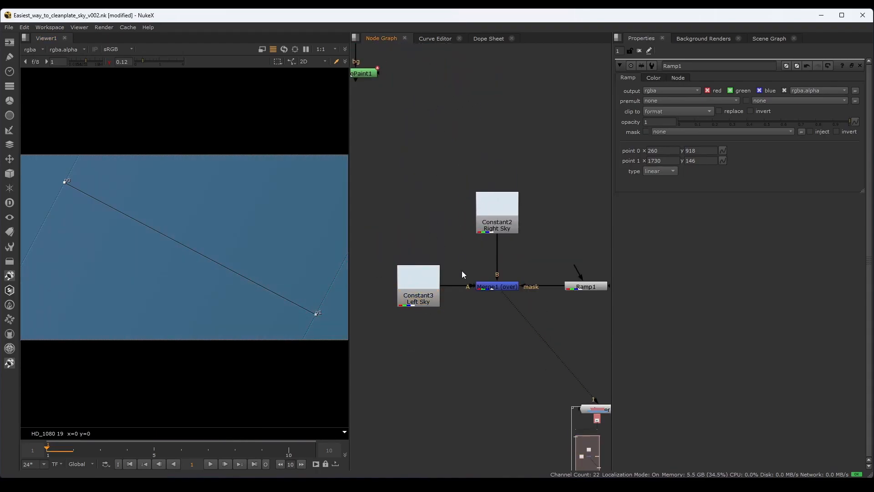
Return the ramp to nearly horizontal, with point 0 at about (1688, 678) and point 1 at about (262, 714), and open the Merge's properties
scroll(461, 267, down, 3)
click(479, 278)
double_click(479, 277)
double_click(528, 277)
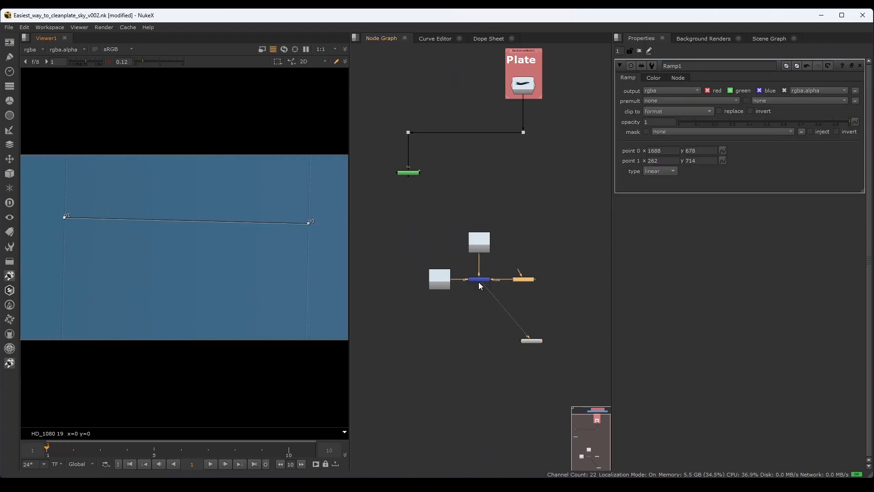
double_click(472, 279)
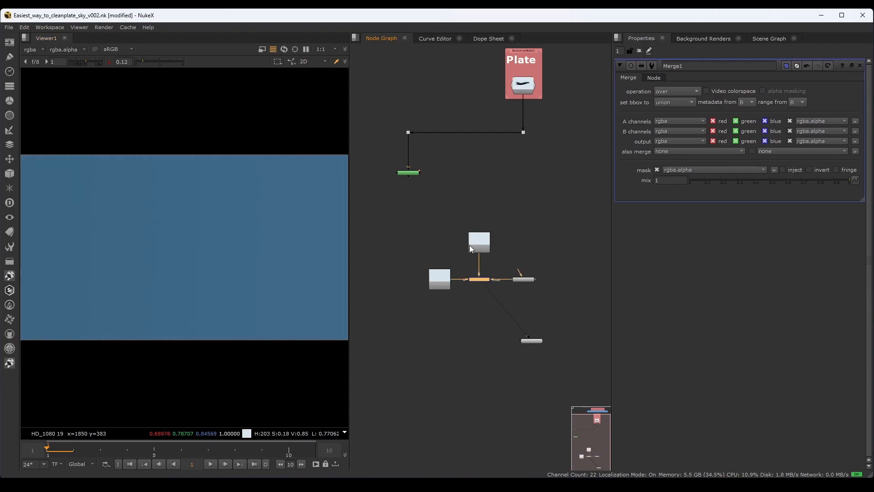
Add a second Merge (over) below the plate, with the blended sky as A and the plate as B
scroll(469, 245, down, 2)
click(502, 306)
drag(502, 308, 507, 354)
scroll(479, 260, up, 2)
drag(534, 312, 400, 206)
drag(466, 231, 433, 231)
click(490, 299)
key(m)
drag(492, 305, 503, 121)
drag(495, 312, 501, 343)
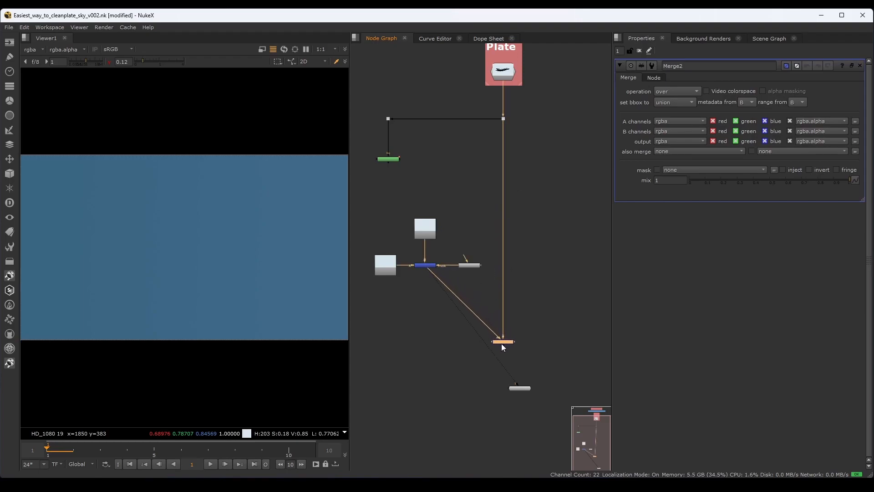
Insert a dot to route the sky pipe squarely into the second Merge, move the viewer node lower and view that Merge
ctrl+click(464, 305)
drag(463, 305, 423, 348)
drag(493, 343, 509, 354)
drag(524, 387, 525, 420)
key(1)
Toggle the second Merge off and on to compare the blended sky with the original jet plate
drag(508, 353, 482, 363)
key(d)
key(d)
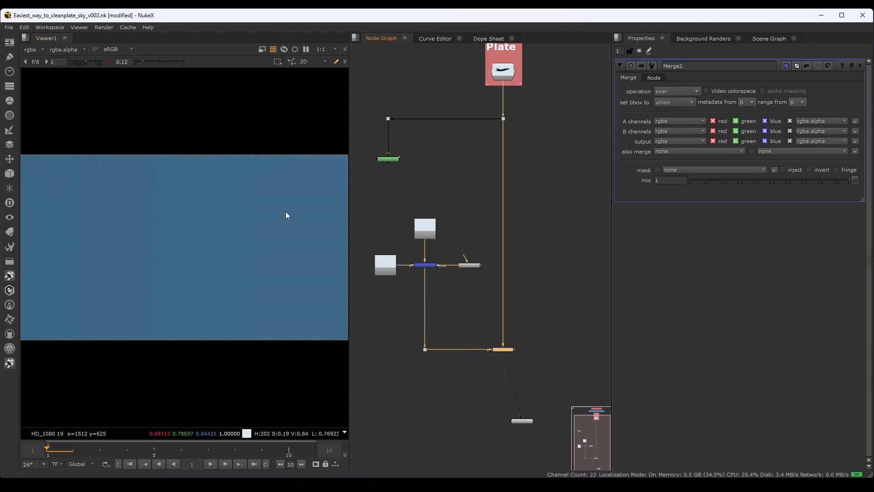
key(d)
key(d)
key(d)
key(d)
key(d)
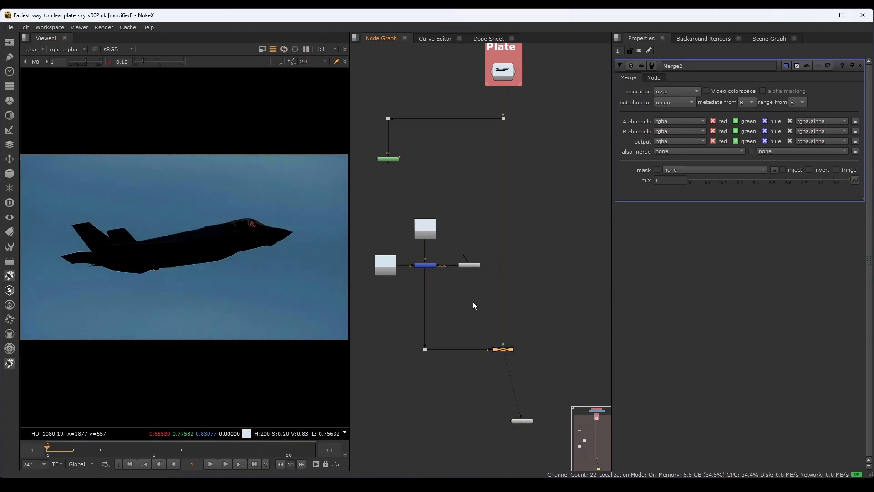
Add a Roto node and draw a closed Bezier shape loosely around the whole jet
scroll(410, 332, up, 5)
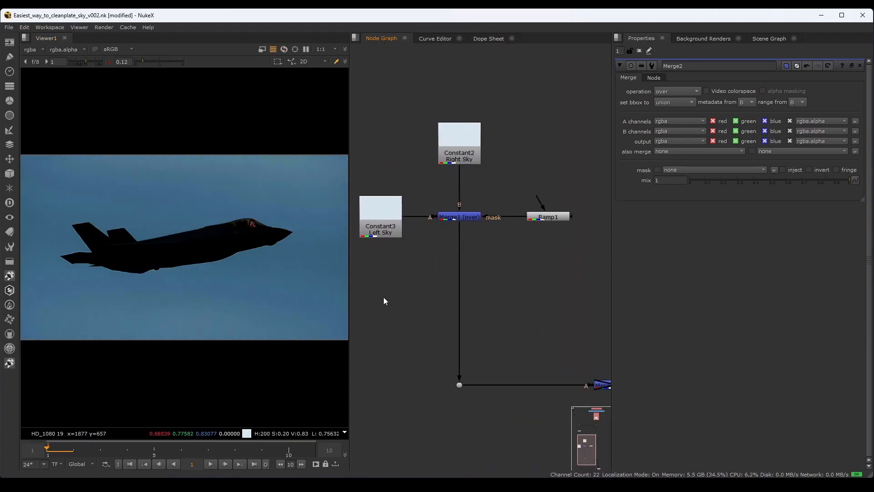
key(o)
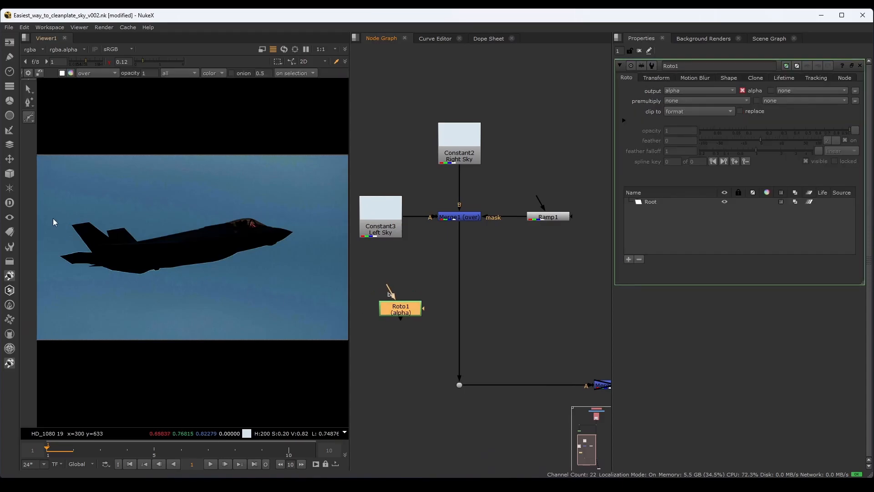
scroll(107, 228, up, 1)
drag(97, 247, 83, 247)
click(70, 258)
click(89, 278)
drag(182, 289, 209, 283)
drag(319, 252, 202, 222)
mouse_move(140, 245)
mouse_down()
mouse_move(178, 246)
mouse_move(151, 244)
mouse_up()
click(124, 240)
click(98, 233)
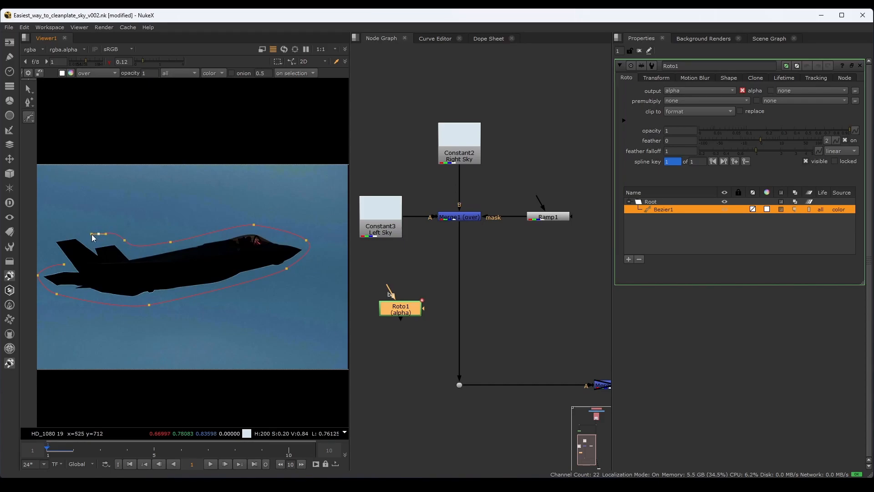
drag(58, 231, 49, 234)
drag(64, 264, 69, 265)
scroll(182, 329, down, 1)
drag(181, 329, 172, 306)
Add a Merge below the sky blend with the Roto as A, set its operation to mask and view it
drag(452, 349, 457, 320)
key(m)
drag(458, 290, 468, 290)
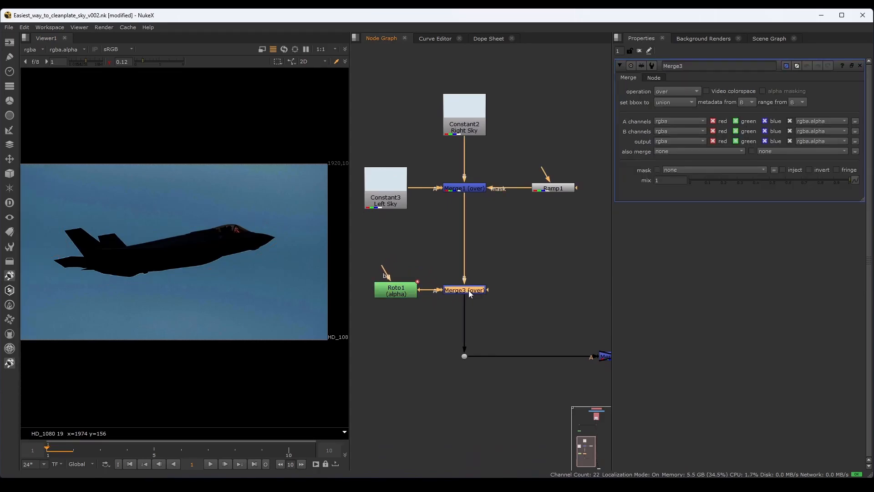
click(690, 91)
click(685, 157)
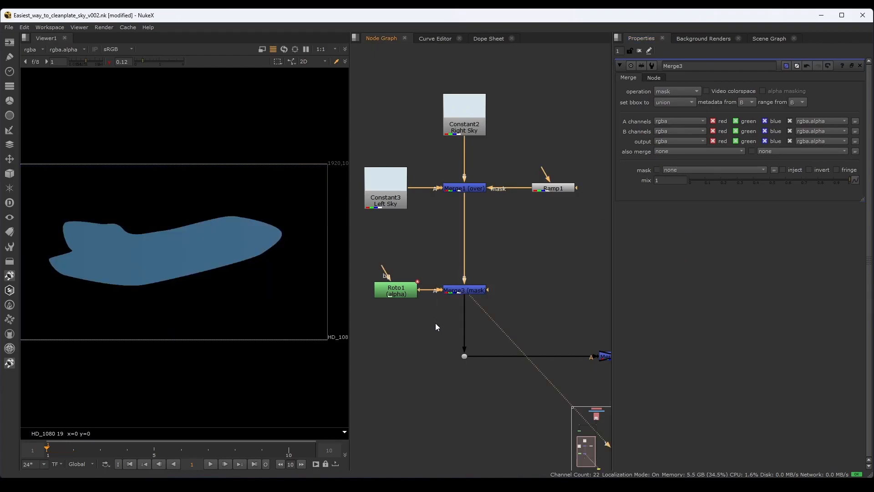
click(457, 291)
Add a Blur after the Roto, align it with the mask Merge and set its size to 15
drag(408, 299, 444, 261)
key(b)
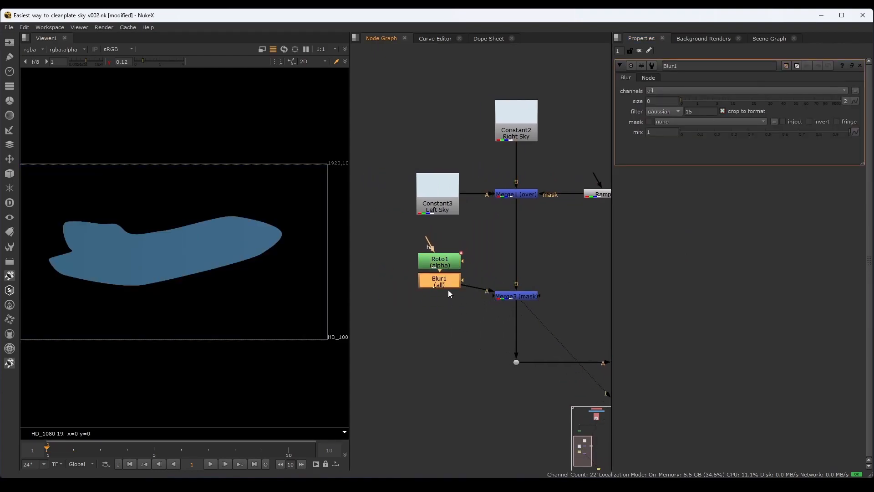
scroll(107, 235, up, 3)
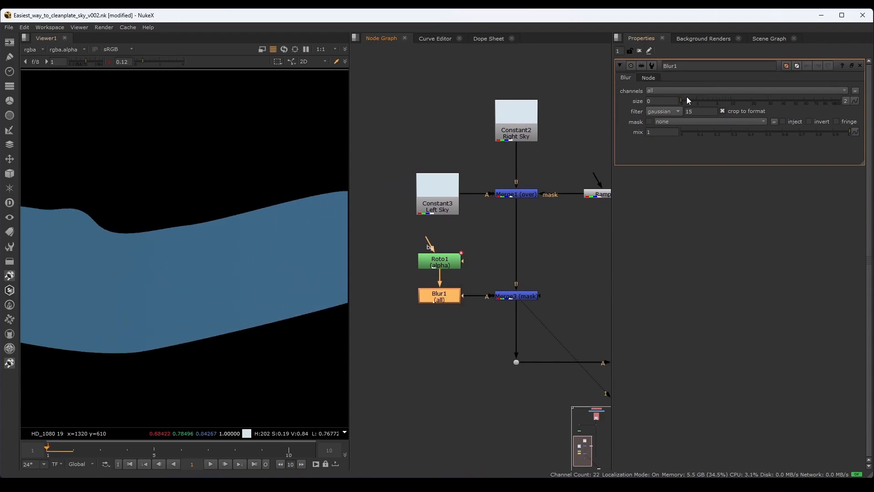
drag(685, 101, 743, 102)
scroll(528, 266, down, 1)
scroll(528, 266, down, 2)
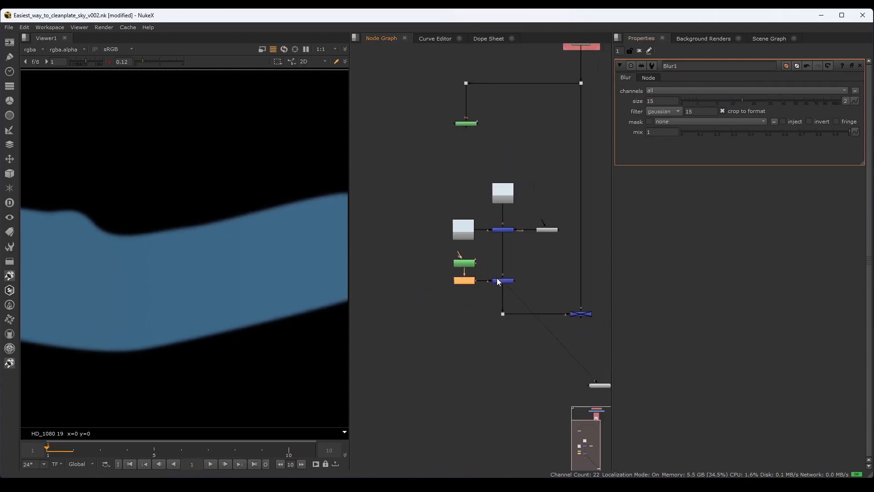
Move the dot and the final Merge lower, view the masked sky from the dot and shift the viewer node down
drag(433, 173, 545, 216)
click(469, 233)
drag(468, 229, 466, 220)
drag(541, 306, 517, 266)
drag(434, 297, 587, 266)
drag(565, 274, 565, 296)
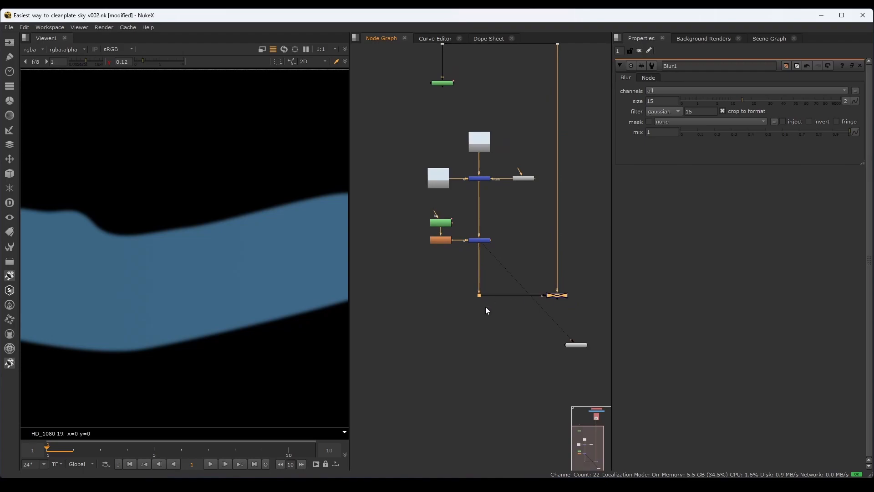
scroll(521, 336, down, 1)
drag(540, 335, 538, 369)
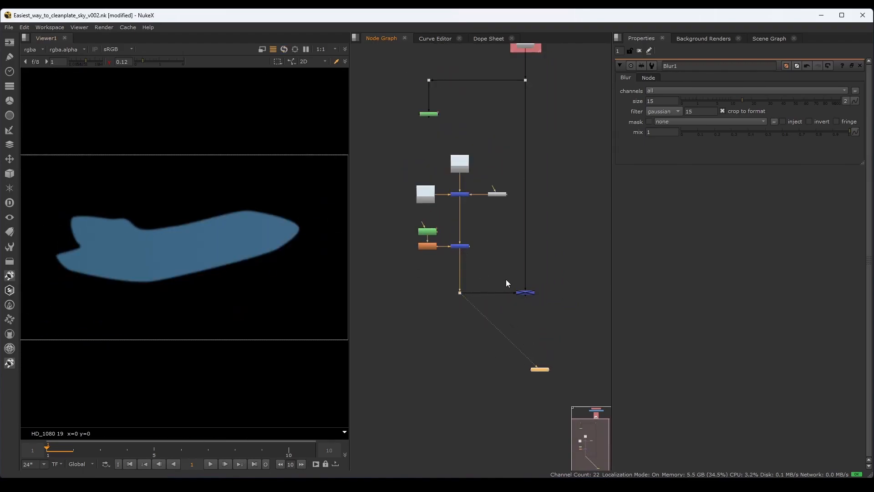
View and enable the final Merge, and inspect the edges of the sky patch against the surrounding plate
click(525, 292)
key(1)
key(d)
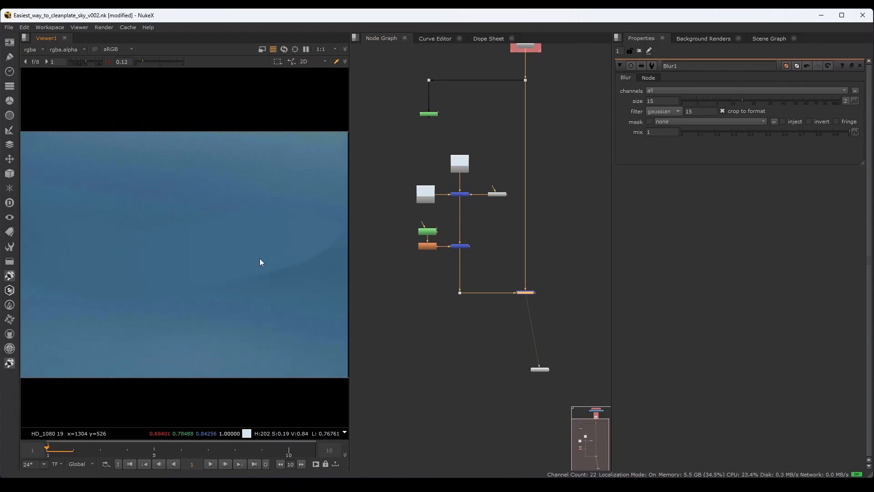
drag(166, 184, 228, 252)
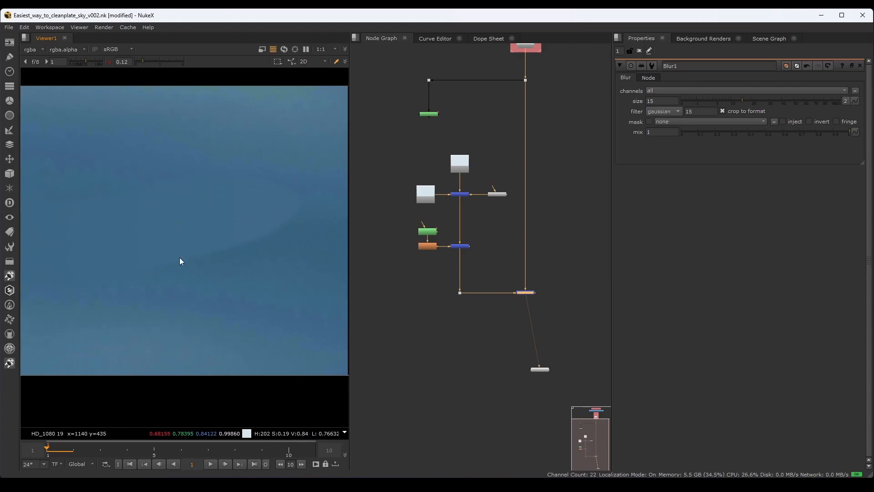
scroll(262, 244, up, 2)
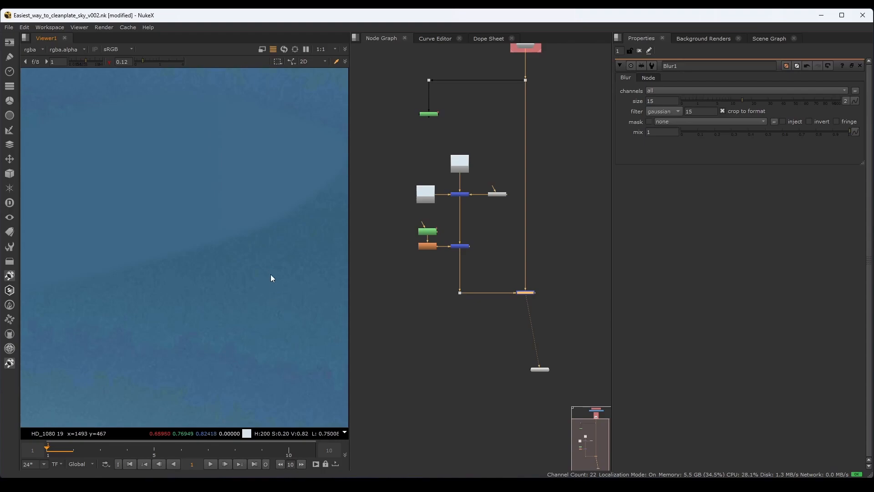
drag(162, 302, 113, 272)
drag(118, 229, 236, 267)
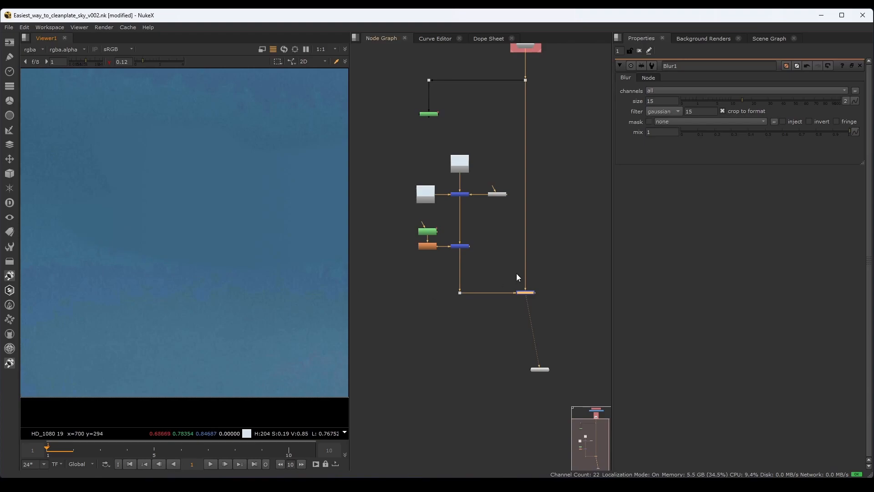
Make room above the final Merge, insert a Grade node between the mask Merge and the dot, and display luminance in the viewer
drag(523, 306, 512, 260)
drag(528, 323, 528, 392)
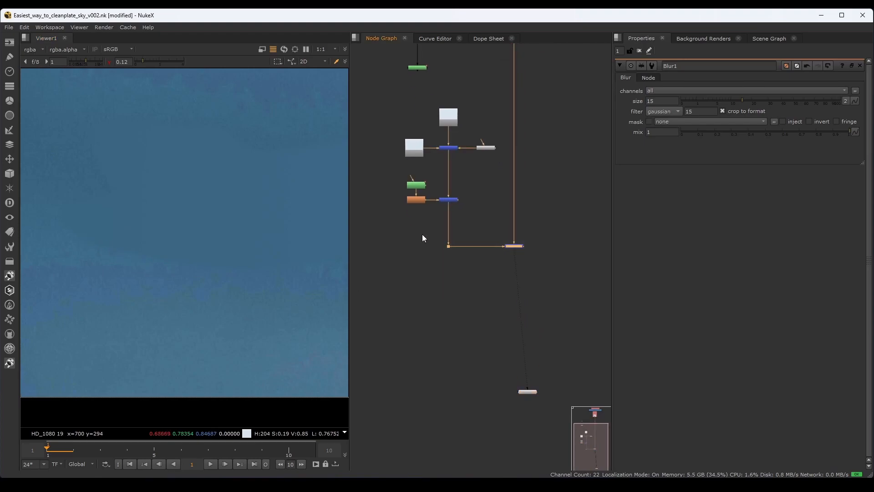
drag(517, 246, 519, 308)
scroll(420, 234, up, 3)
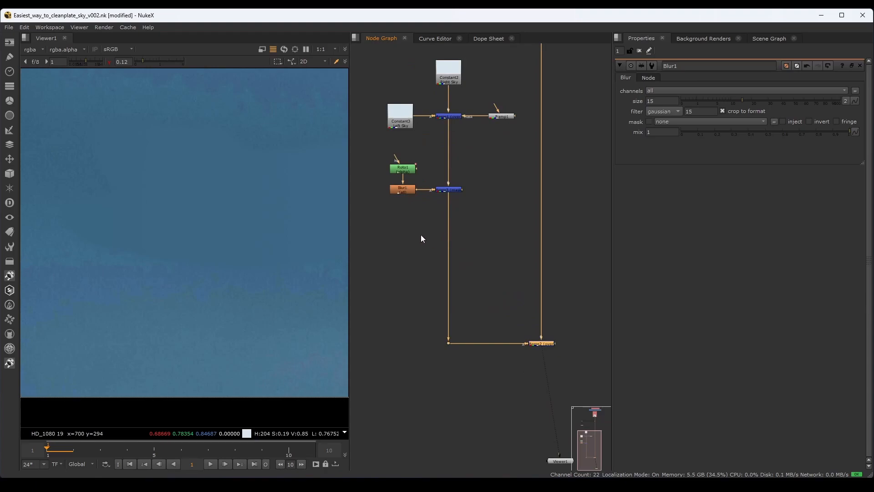
key(g)
drag(434, 282, 459, 284)
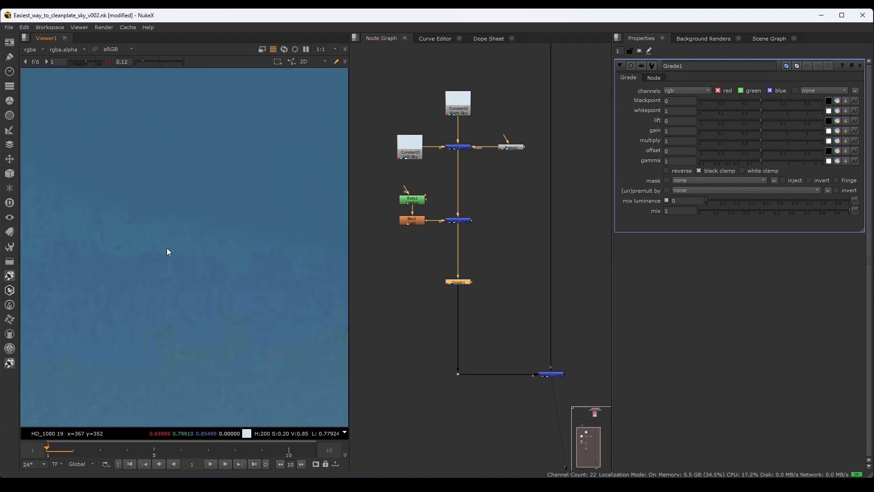
key(y)
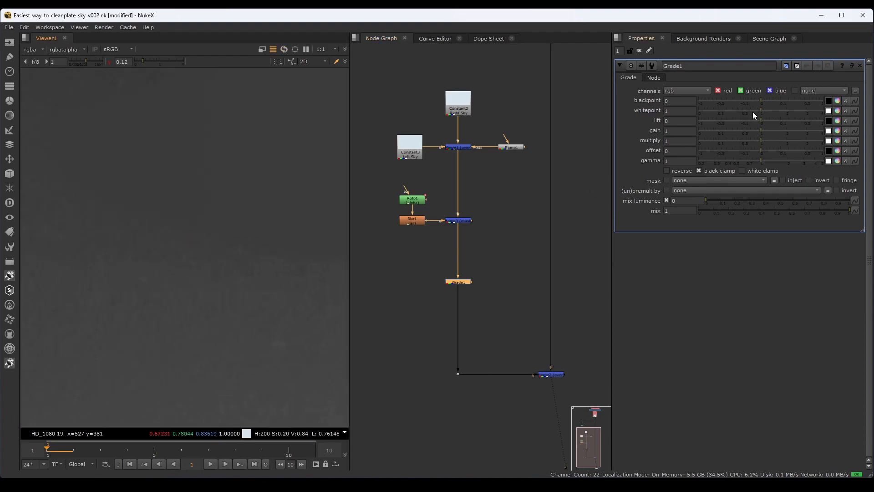
Split the Grade's gain into separate channels and set the red gain to 1.017
click(837, 131)
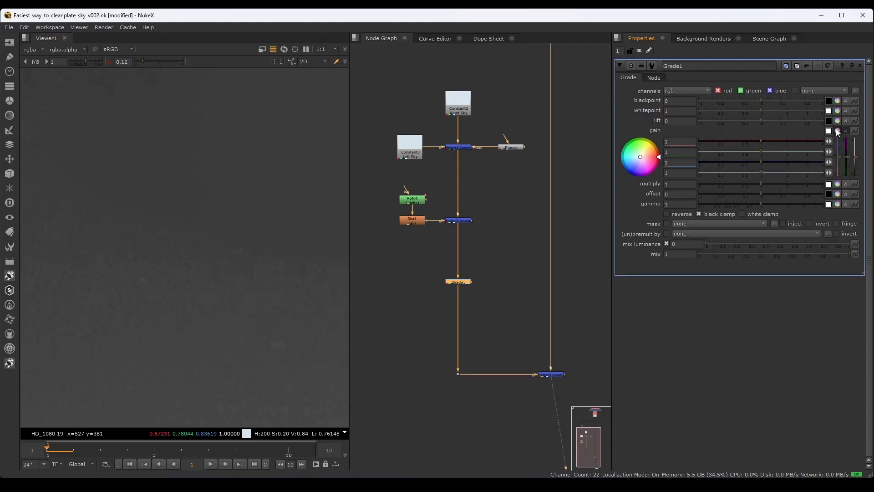
click(682, 142)
text(.02)
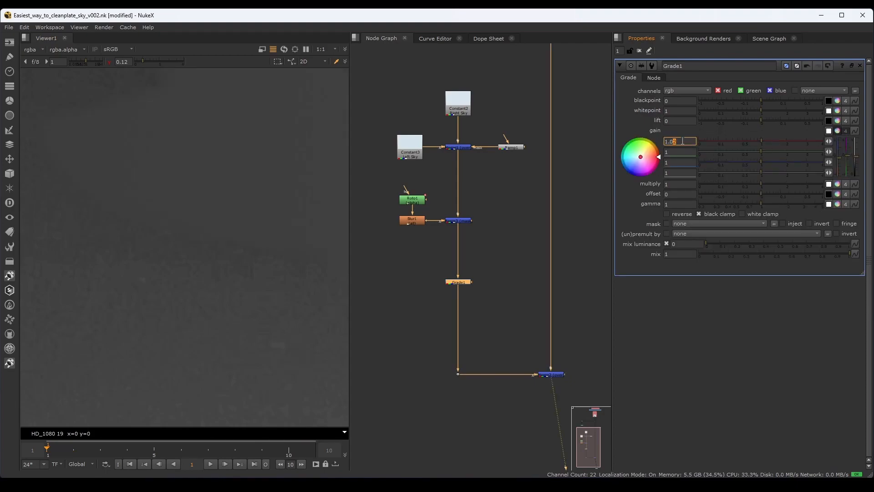
text(17)
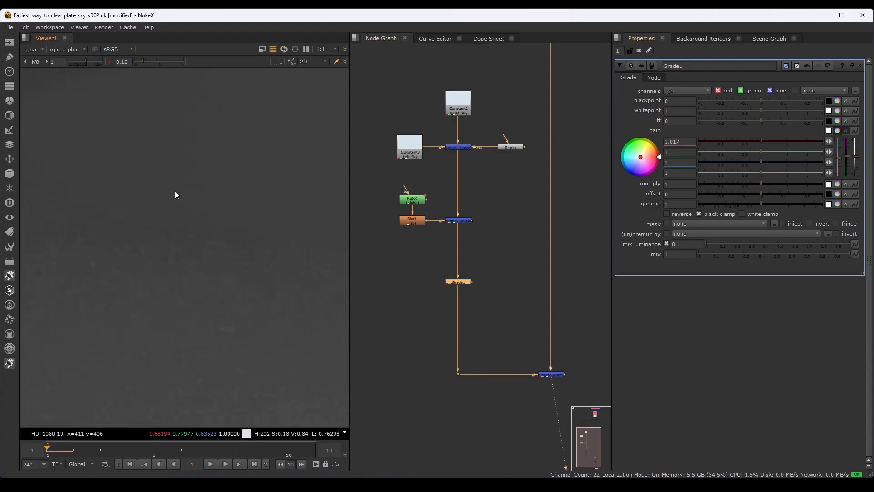
Set the Grade's green gain to 1.01 so the patch blends with the surrounding plate
click(677, 156)
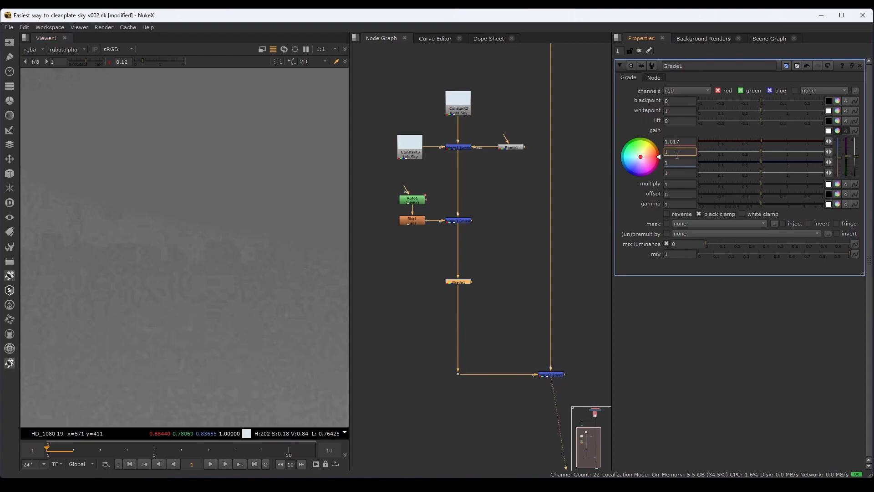
key(BackSpace)
key(BackSpace)
key(BackSpace)
text(.99)
key(Return)
key(Up)
key(Up)
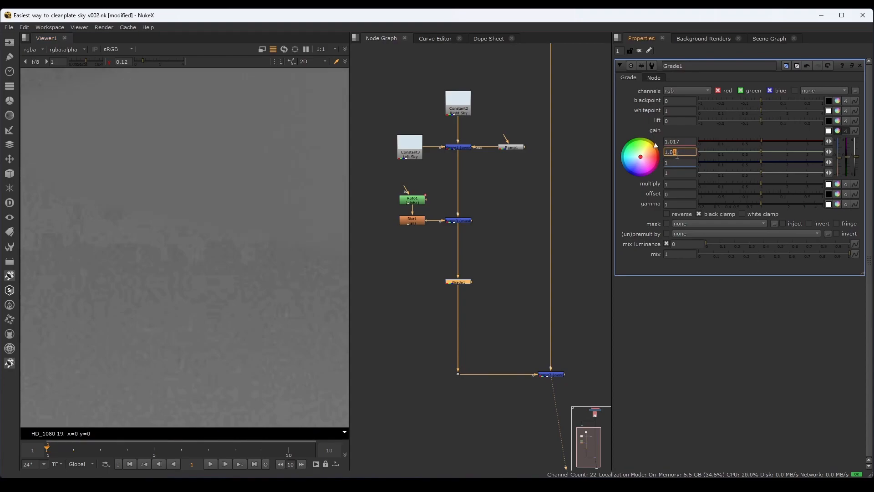
key(Down)
key(Down)
key(Down)
key(Down)
key(Down)
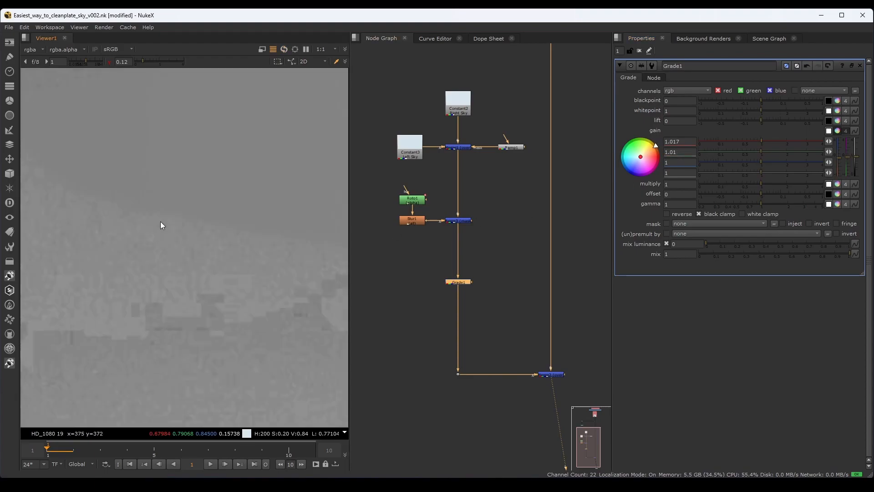
Set the Grade's blue gain to 1.012 and return the viewer to full colour
click(680, 161)
text(.01)
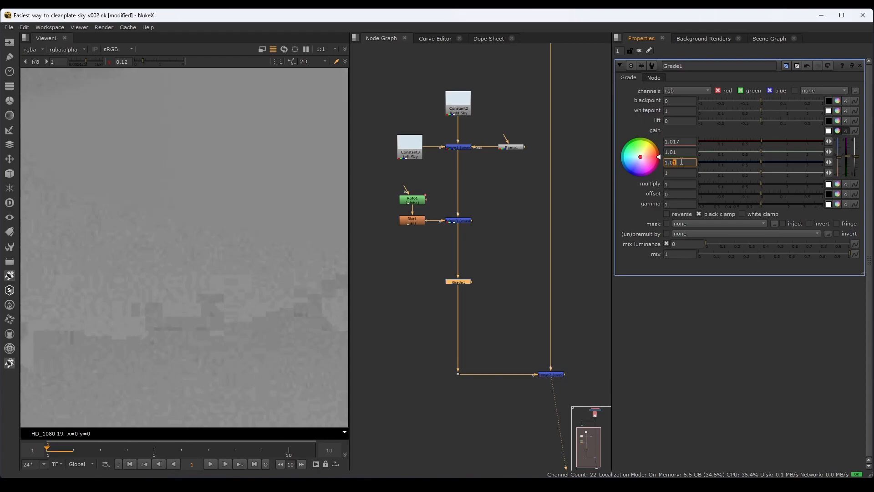
key(Up)
key(Up)
key(Up)
key(Up)
key(Up)
key(Up)
key(Up)
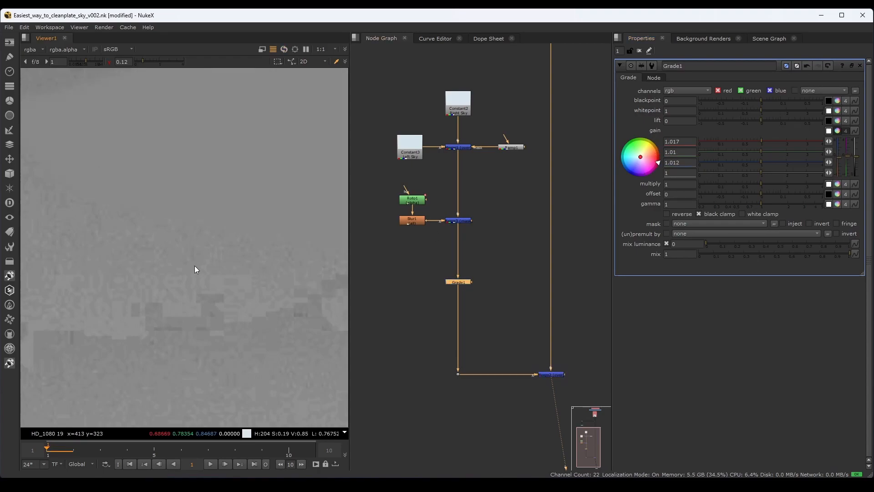
key(b)
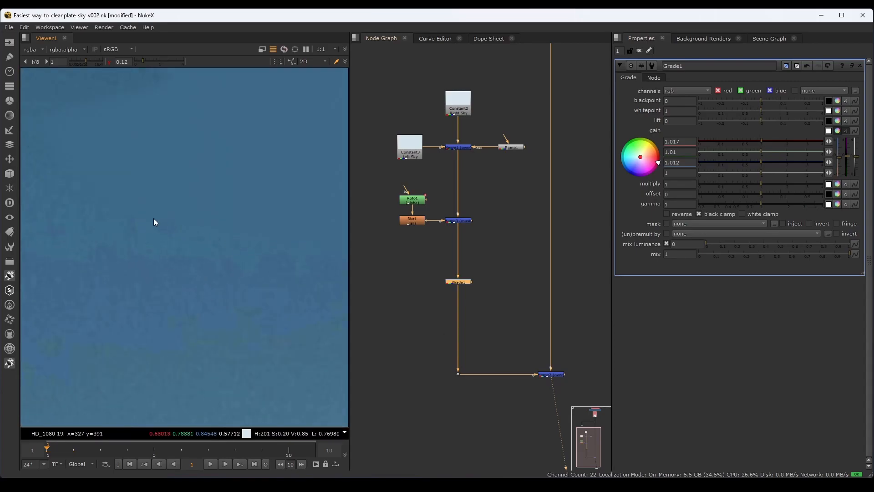
Set the Grade's green gain to 1.012 and compare the patch with the node disabled and enabled
click(678, 152)
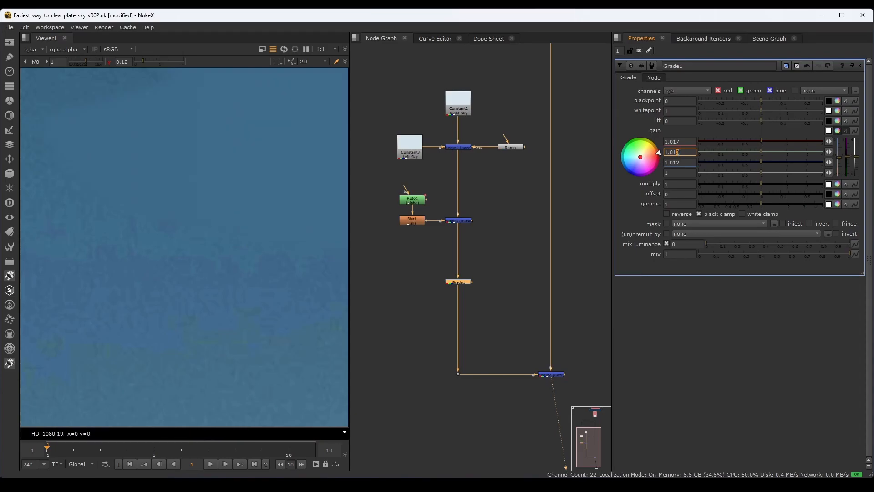
key(d)
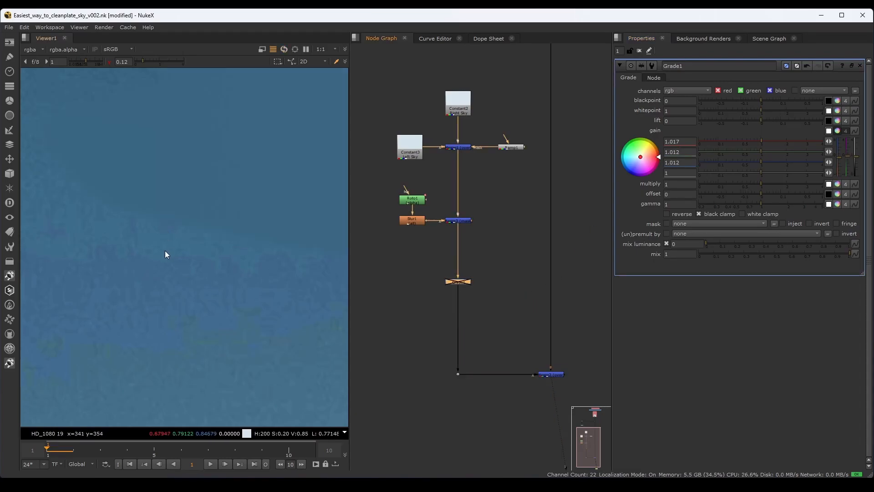
key(d)
Shift the Grade node slightly lower and inspect the edges of the graded patch across the whole frame
scroll(168, 242, down, 2)
drag(185, 234, 149, 253)
scroll(220, 263, down, 1)
drag(220, 263, 146, 275)
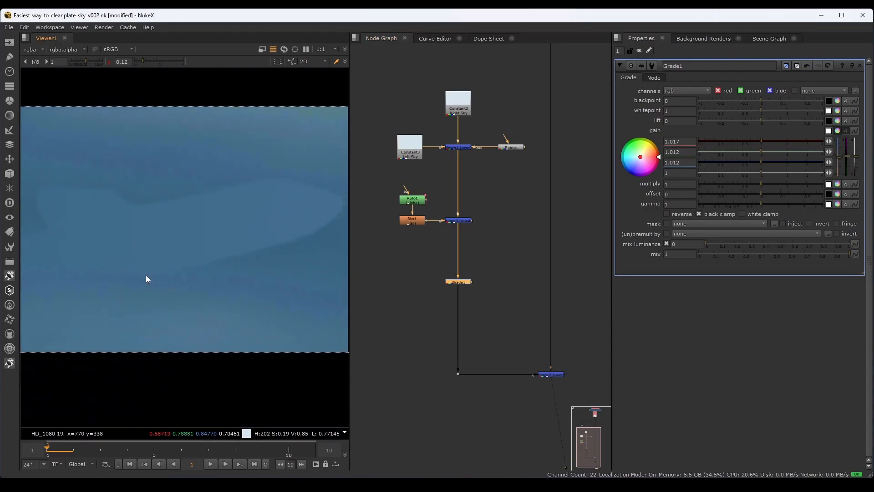
drag(447, 282, 448, 290)
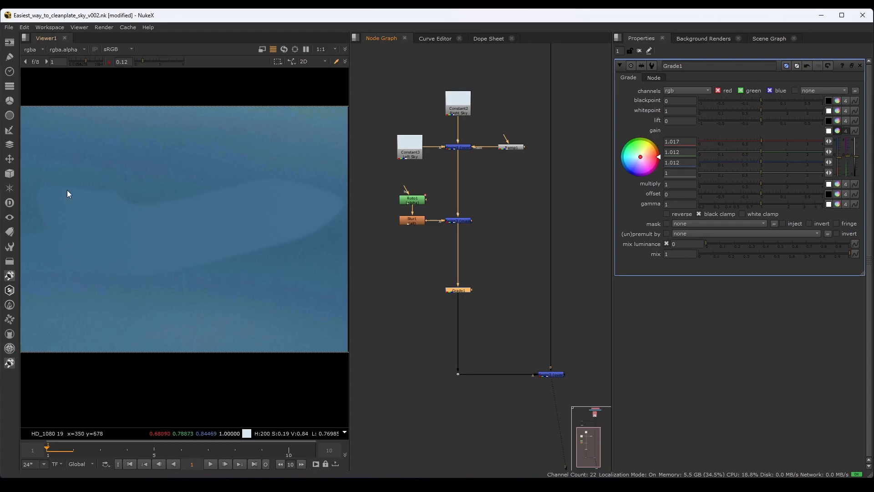
scroll(217, 267, down, 1)
drag(194, 251, 204, 241)
scroll(174, 274, up, 1)
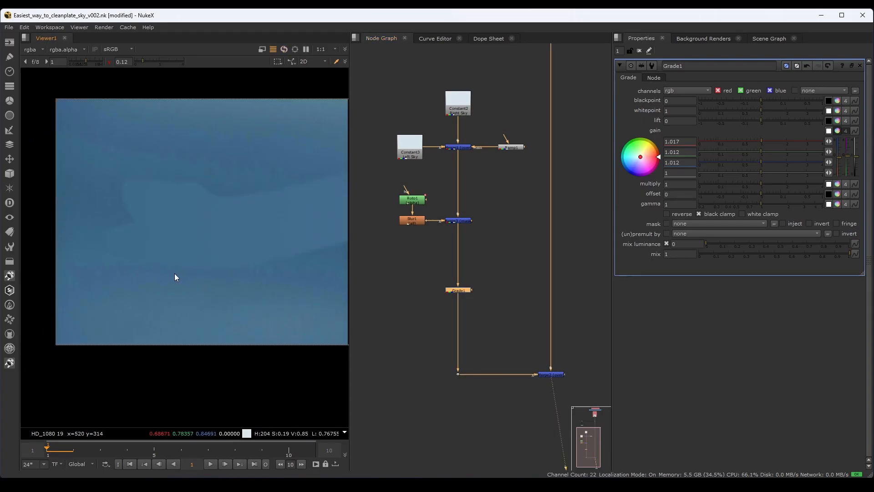
scroll(174, 275, up, 2)
Try masking the Grade with a new Roto holding a closed Bezier around the lower rear edge of the patch
click(501, 276)
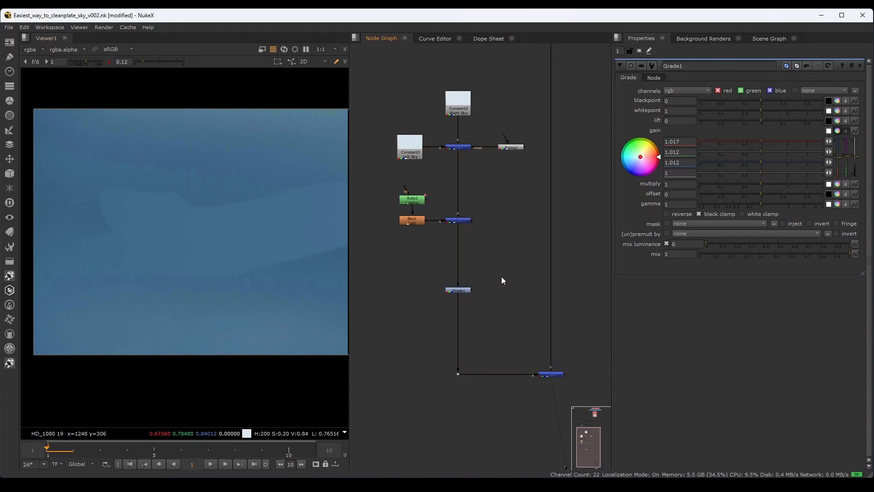
key(o)
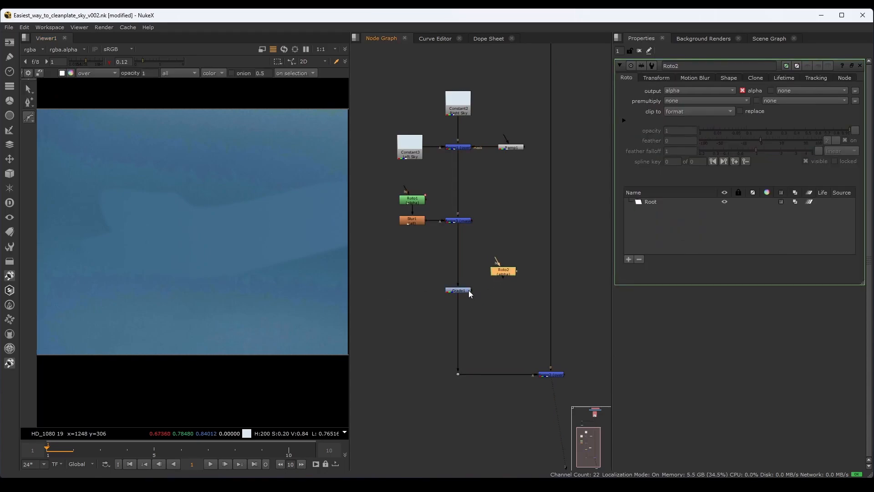
drag(473, 290, 503, 272)
click(102, 247)
drag(80, 286, 92, 299)
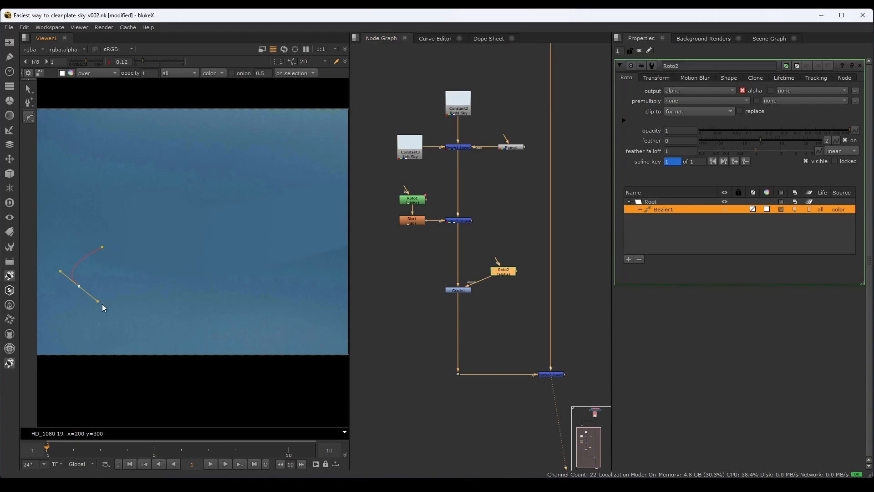
click(103, 248)
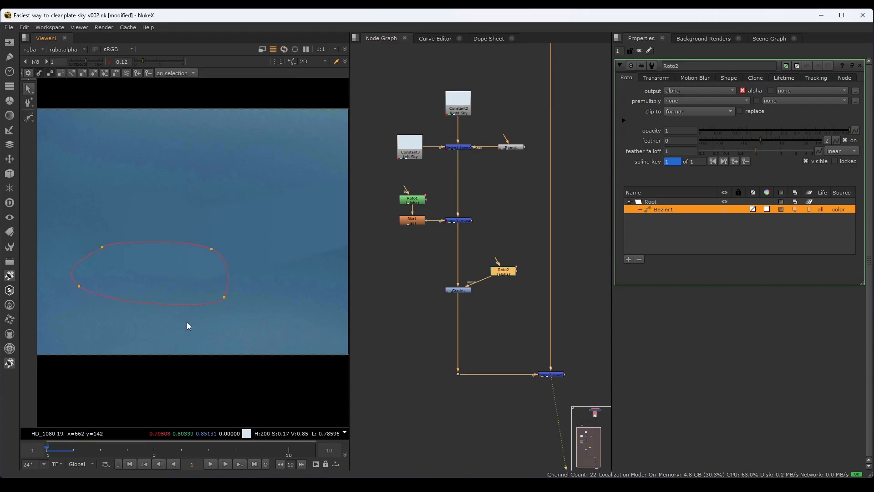
Hide the viewer overlays, check the Grade's effect with the new Roto and delete that Roto
key(q)
click(459, 290)
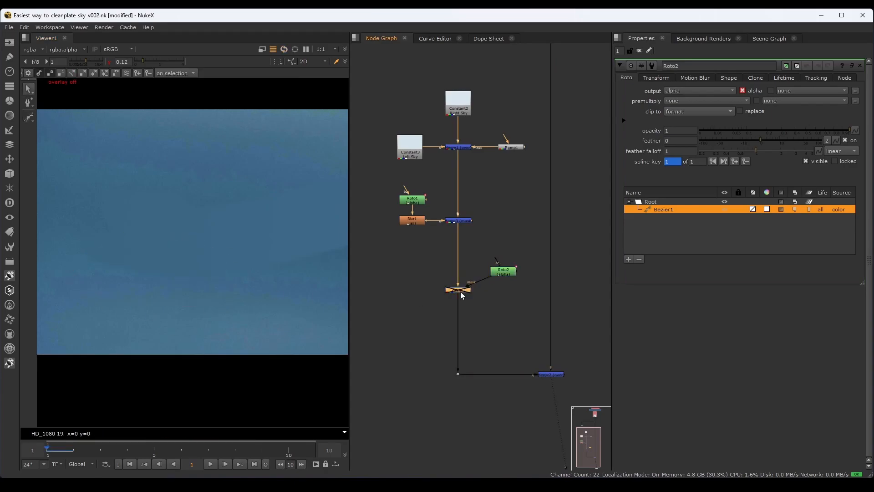
drag(482, 181, 548, 125)
click(504, 270)
key(Delete)
Move the Grade node up, duplicate the Ramp and connect the copy, aligned beside the Grade, as its mask
drag(458, 292, 459, 270)
click(512, 147)
scroll(498, 268, up, 3)
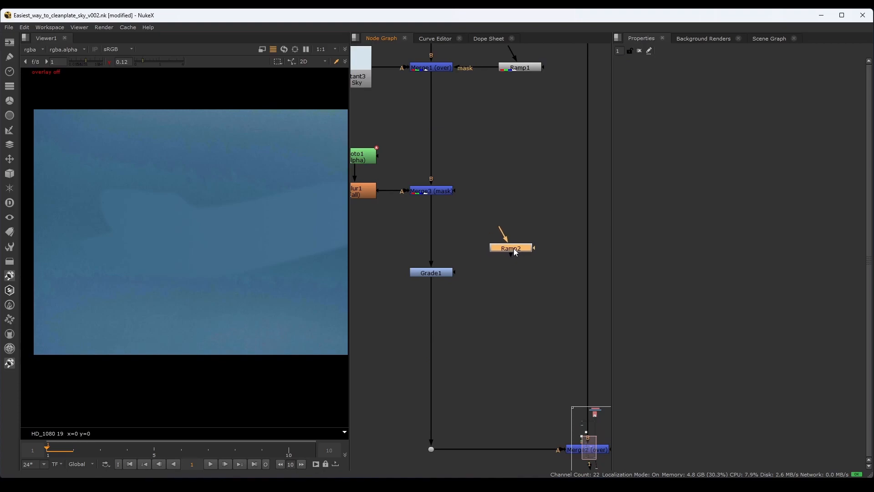
drag(506, 248, 493, 271)
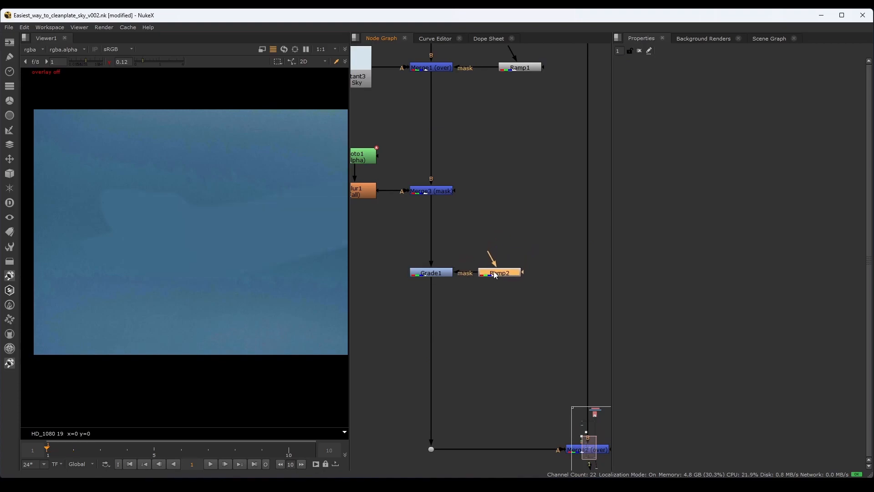
Place the new Ramp's point 0 at about 498, 455 and point 1 at about 472, 361, and hide the overlays
double_click(493, 272)
drag(83, 189, 107, 261)
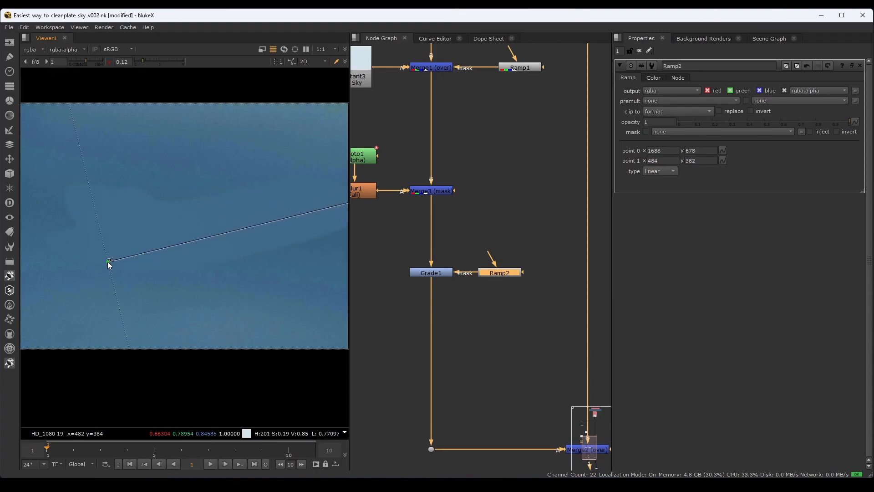
scroll(108, 262, down, 2)
drag(302, 212, 130, 237)
scroll(111, 245, up, 2)
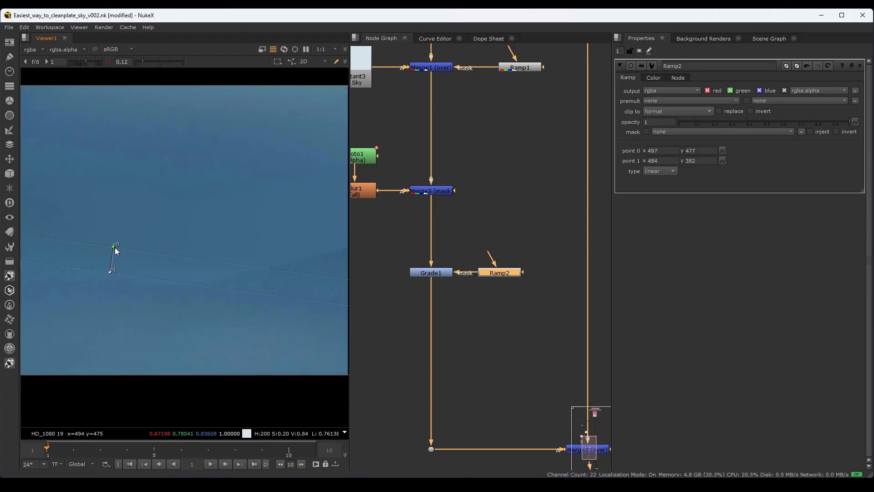
drag(115, 253, 94, 307)
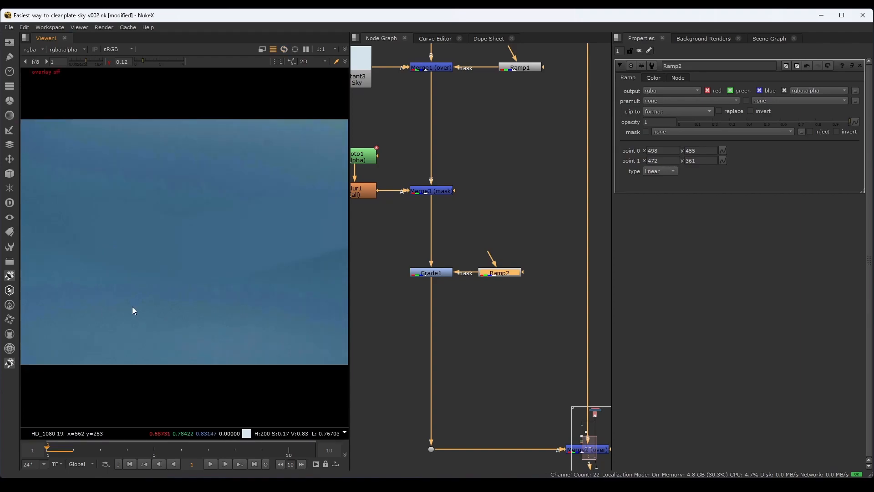
key(o)
Compare the sky patch with the ramp-masked Grade disabled and enabled
drag(388, 298, 456, 255)
key(d)
key(d)
key(d)
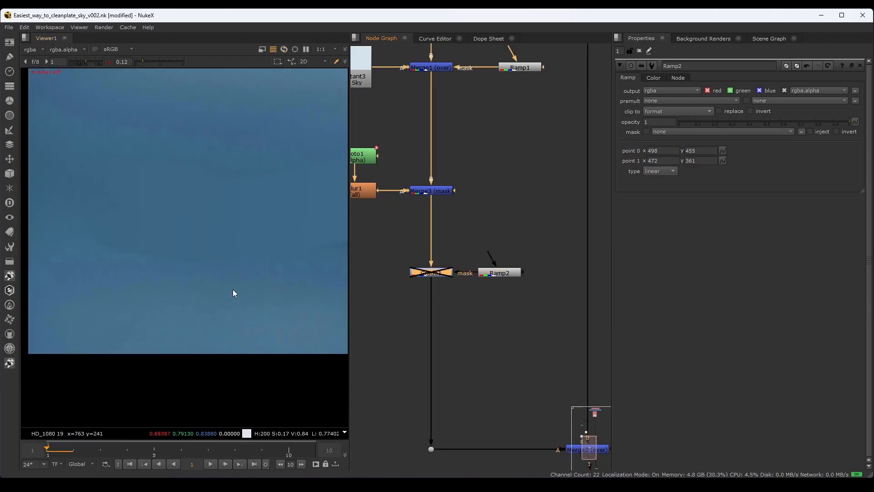
key(d)
key(d)
key(d)
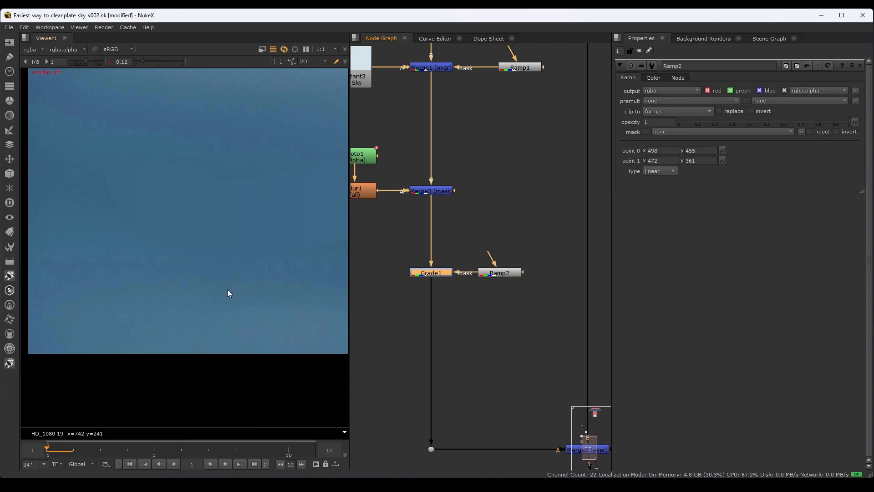
Inspect the front end of the sky patch and add a second Grade node below the first one
scroll(228, 288, down, 2)
drag(248, 275, 266, 222)
scroll(170, 288, up, 2)
scroll(148, 289, up, 2)
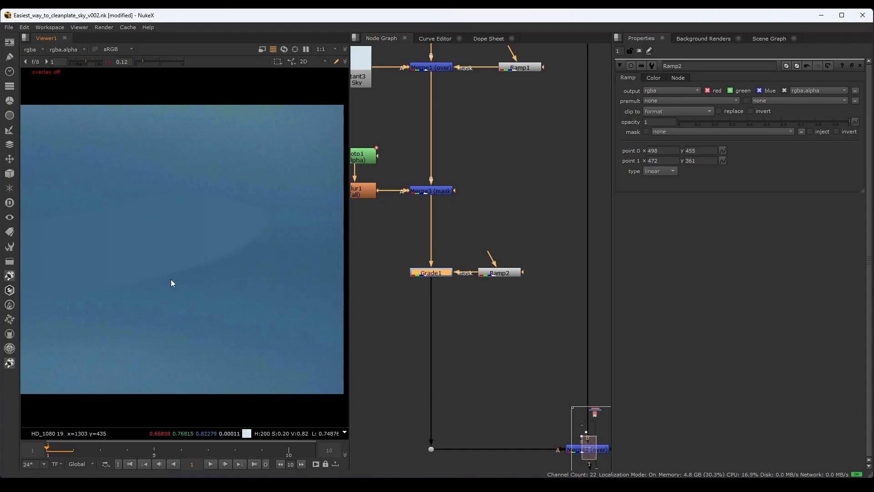
scroll(198, 273, up, 2)
drag(477, 304, 452, 300)
click(484, 272)
key(g)
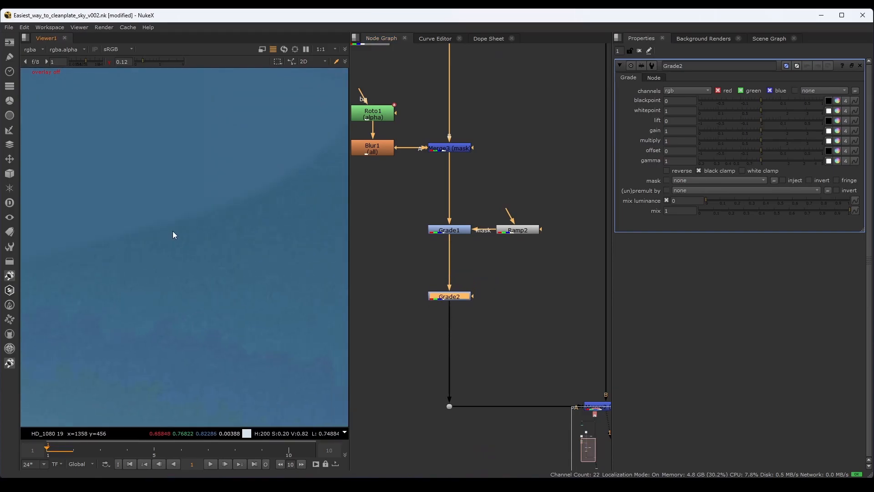
View the red channel, split the second Grade's gain into channels and set its red gain to 0.968
key(r)
click(837, 131)
click(689, 140)
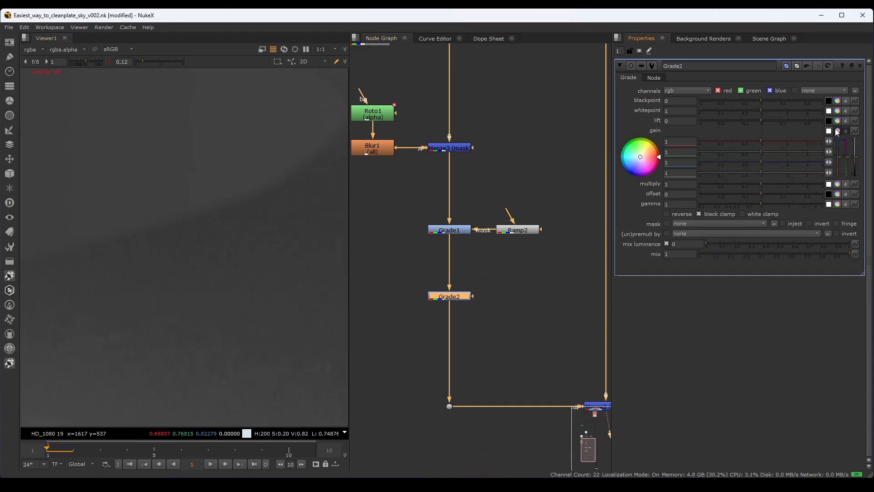
text(.00)
key(Down)
key(Down)
key(Down)
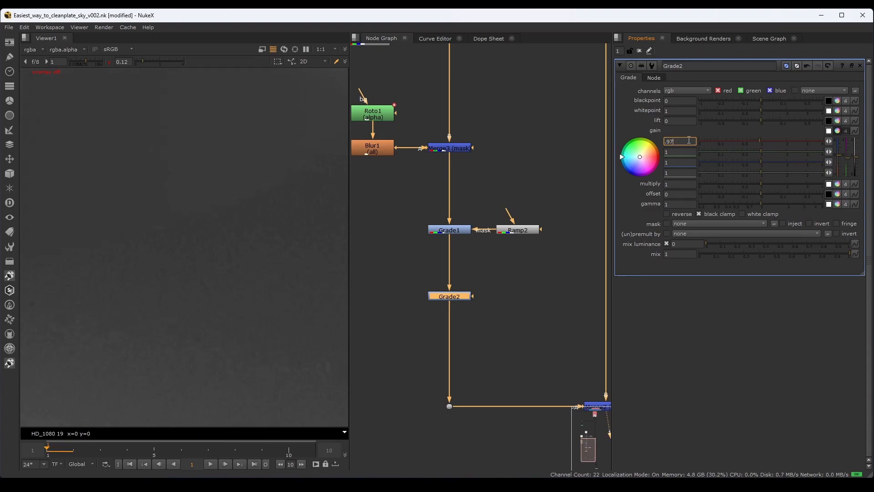
key(Up)
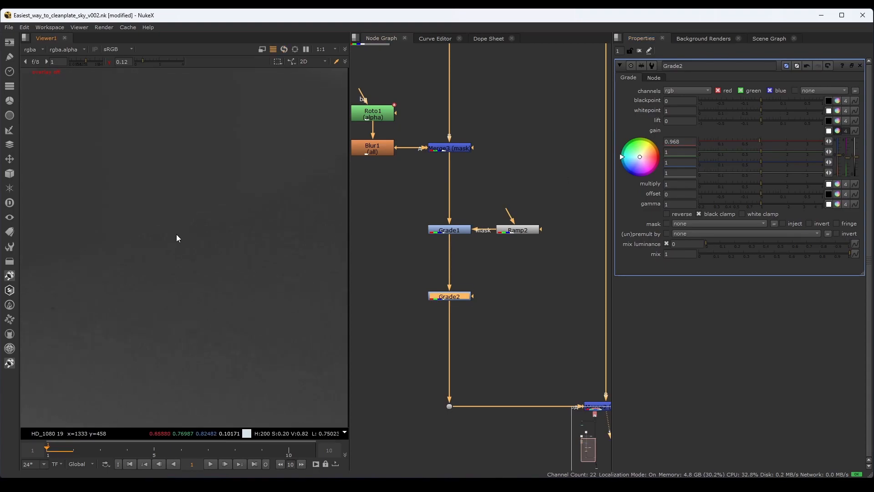
Set the second Grade's green gain to 0.983 to match the front edge of the patch
click(678, 152)
text(.)
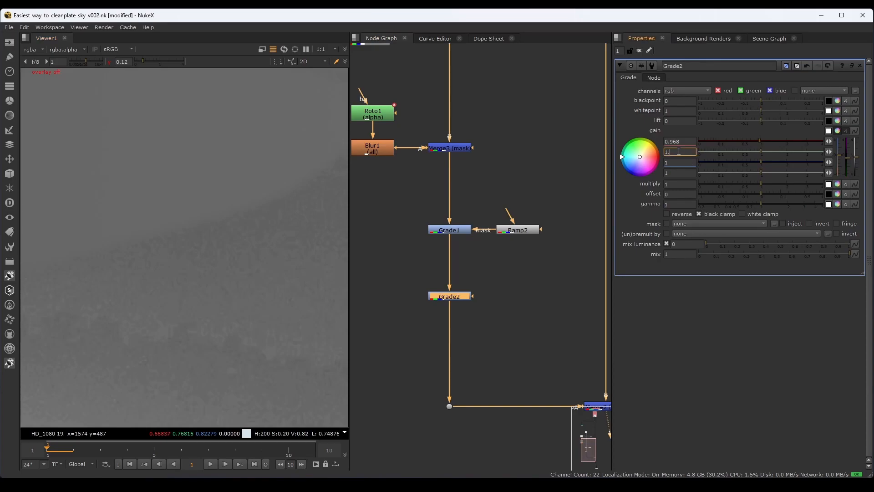
text(00)
key(Down)
key(Down)
key(Down)
key(Up)
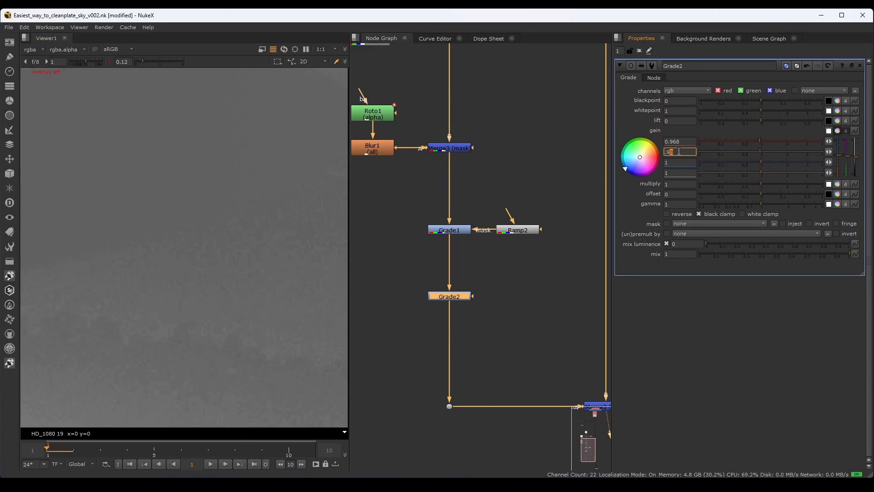
text(0)
key(Down)
key(Up)
key(Up)
View the blue channel and set the second Grade's blue gain to 0.979
key(b)
click(684, 162)
text(.00)
key(Down)
key(Down)
key(Down)
key(Up)
key(Right)
text(0)
key(Down)
key(Down)
key(Down)
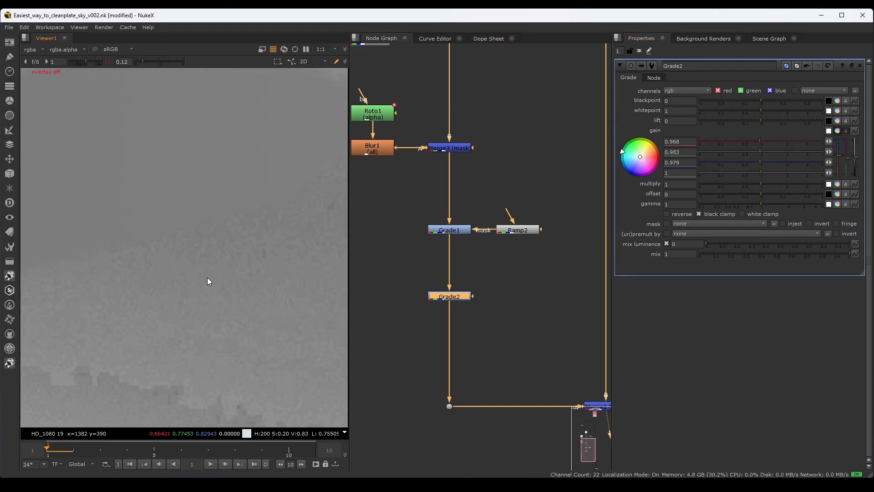
Return the viewer to full colour and compare the wider sky with the second Grade disabled and enabled
key(b)
scroll(233, 242, down, 2)
key(d)
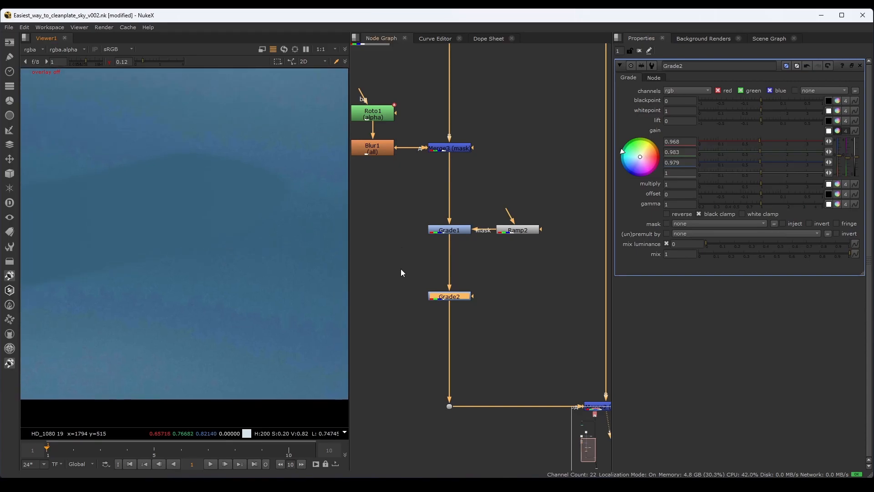
Duplicate the first Grade's mask Ramp, connect the copy as the second Grade's mask and open its properties
click(509, 231)
key(ctrl+c)
click(513, 296)
key(ctrl+v)
drag(474, 298, 508, 291)
drag(509, 292, 516, 296)
double_click(512, 293)
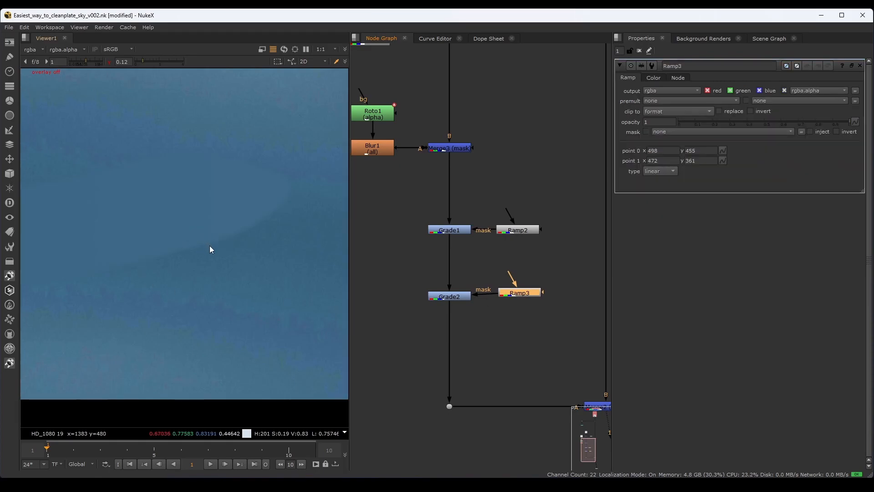
Place the new Ramp's point 0 at about 1342, 604 and point 1 at about 1407, 483 for a diagonal falloff at the patch's front edge
scroll(209, 248, down, 4)
drag(132, 281, 209, 286)
key(q)
drag(136, 269, 314, 247)
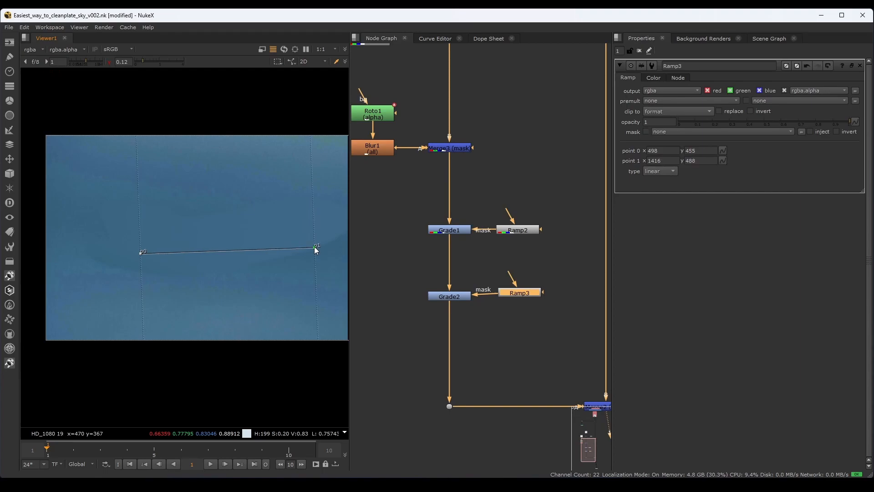
drag(142, 252, 266, 232)
scroll(305, 228, up, 3)
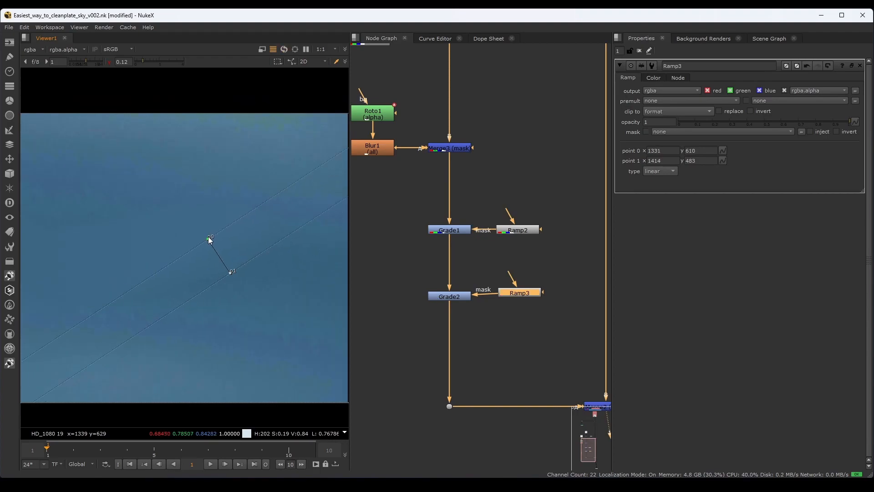
drag(209, 237, 210, 240)
drag(229, 273, 230, 273)
key(o)
scroll(240, 322, down, 3)
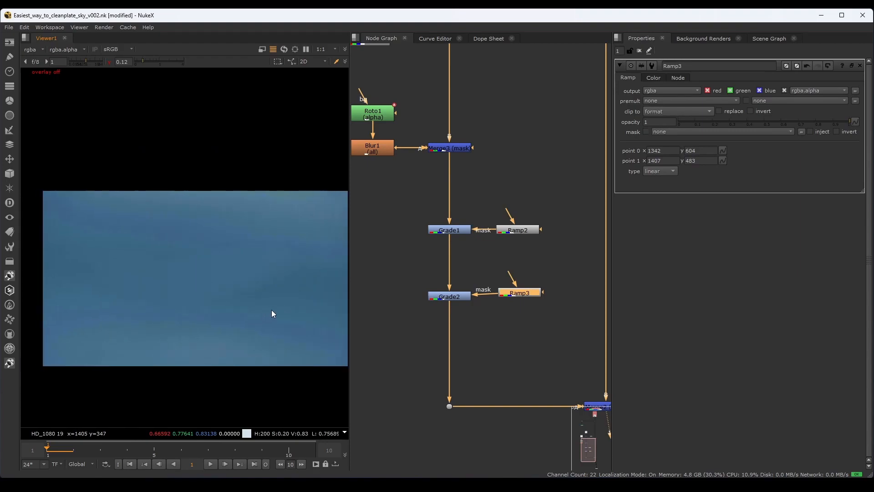
Move the two mask Ramps to the opposite side of their Grade nodes
mouse_move(406, 316)
mouse_down()
mouse_move(474, 275)
mouse_move(492, 214)
mouse_move(558, 304)
mouse_move(358, 298)
mouse_move(467, 312)
mouse_up()
click(466, 311)
drag(400, 286, 400, 288)
scroll(412, 332, down, 2)
drag(415, 333, 398, 340)
Select both Grades and compare the sky patch with them disabled and enabled, checking its edges closely
drag(484, 332, 409, 246)
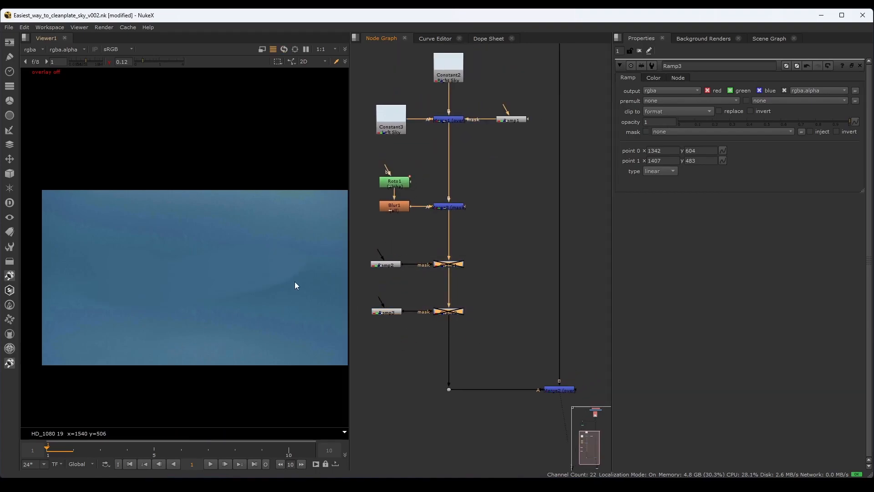
scroll(285, 282, up, 1)
drag(111, 335, 87, 320)
drag(157, 322, 193, 317)
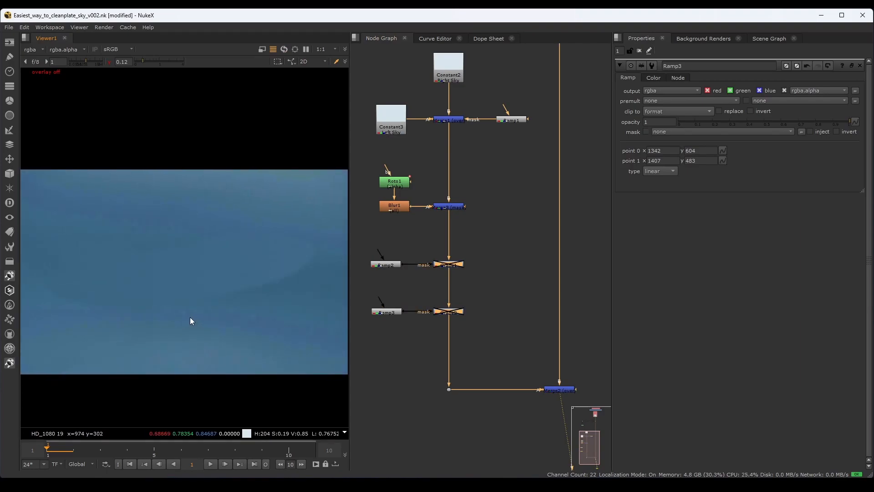
scroll(189, 317, down, 1)
scroll(192, 324, up, 1)
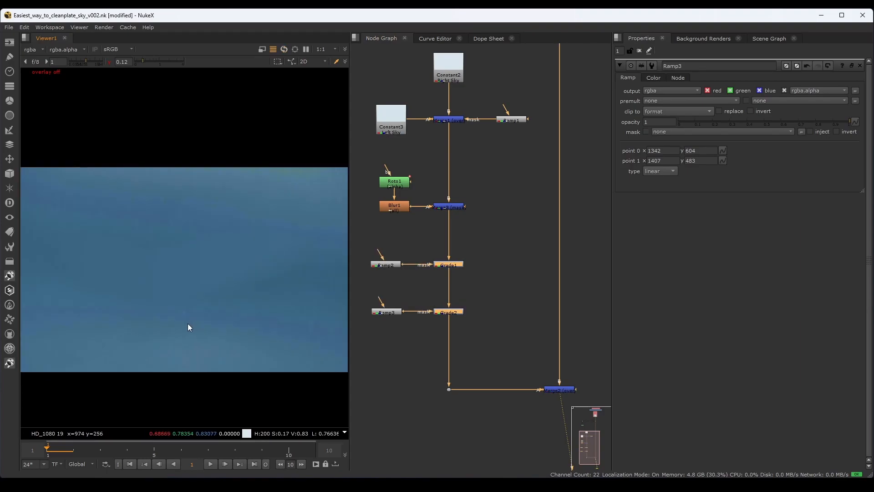
drag(175, 332, 158, 319)
scroll(118, 239, up, 1)
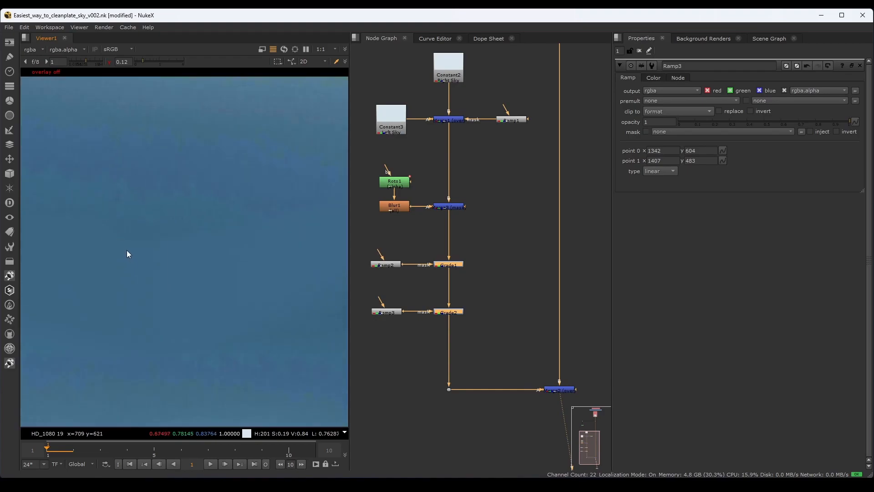
drag(171, 231, 239, 196)
Add a third Grade below the second Grade in the clean plate branch
drag(430, 336, 454, 315)
click(433, 294)
key(g)
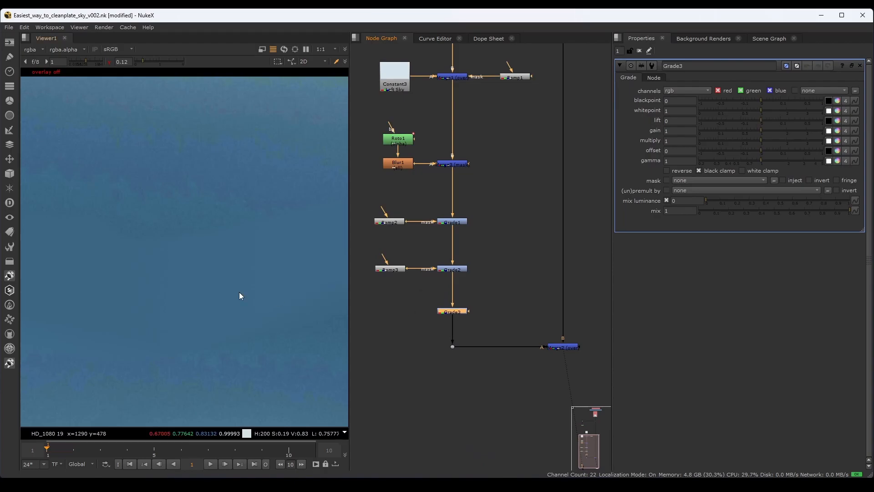
View the red channel, split the third Grade's gain into channels and set its red gain to 0.992
key(y)
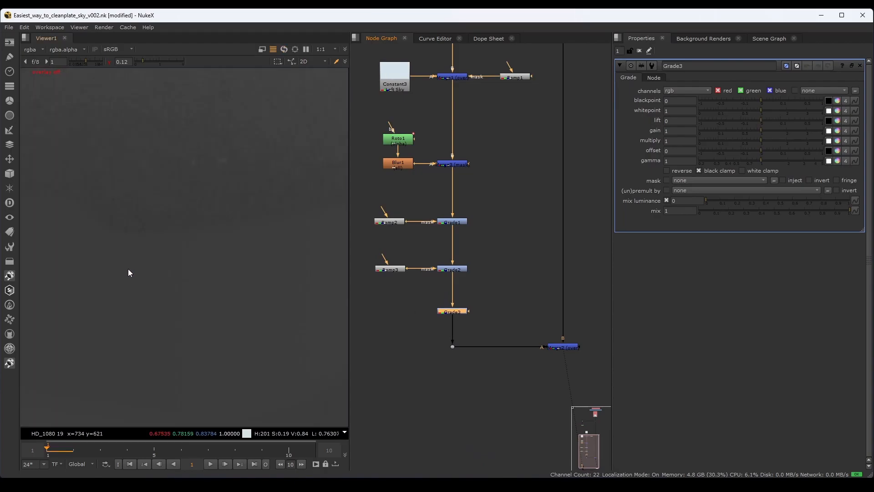
click(830, 132)
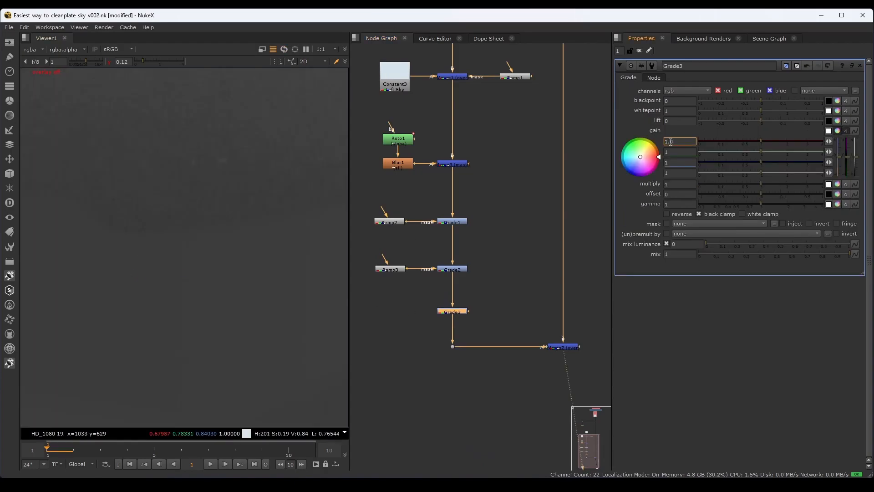
text(03)
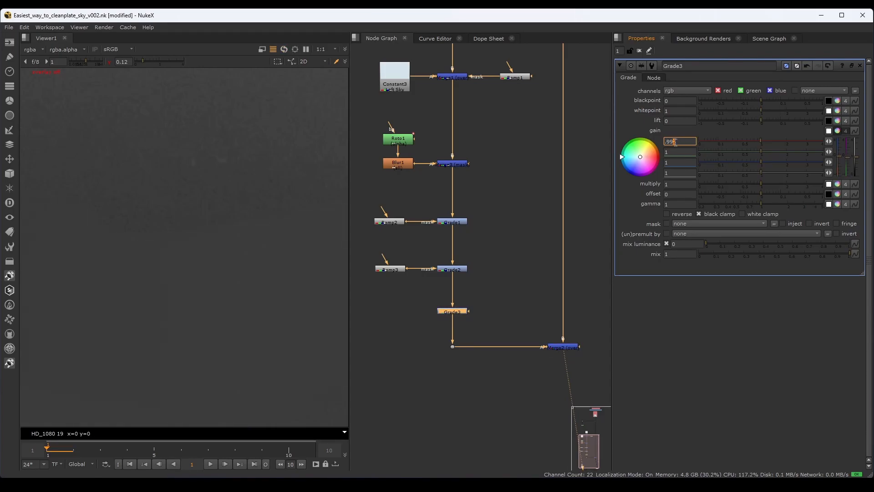
click(201, 250)
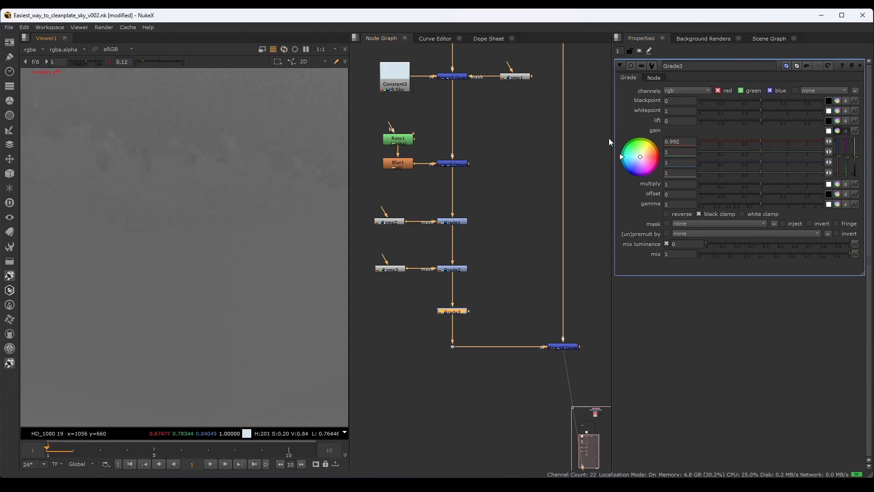
Match the green and blue channels by setting the third Grade's green gain to 0.992 and blue gain to 0.993
double_click(678, 152)
text(.992)
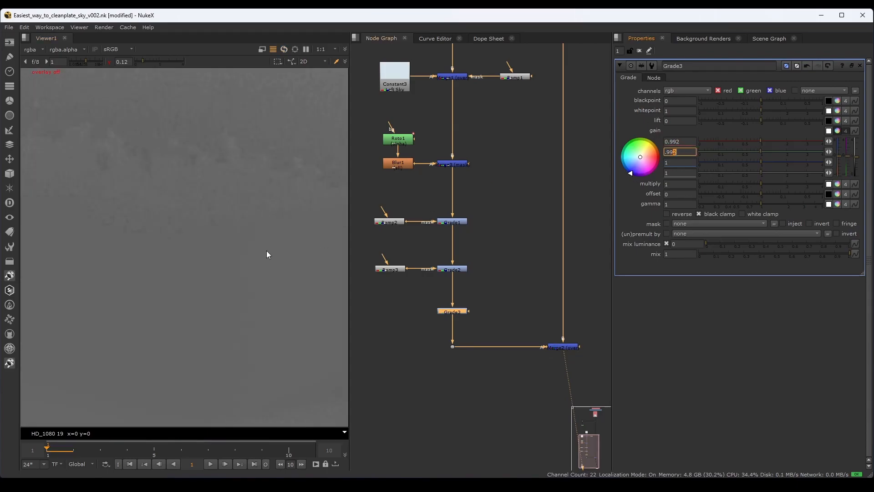
click(206, 266)
click(677, 164)
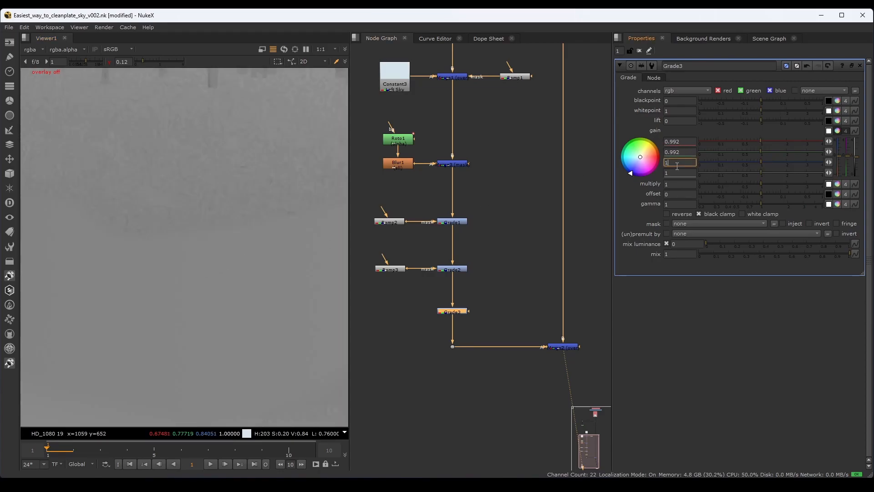
double_click(677, 162)
text(.992)
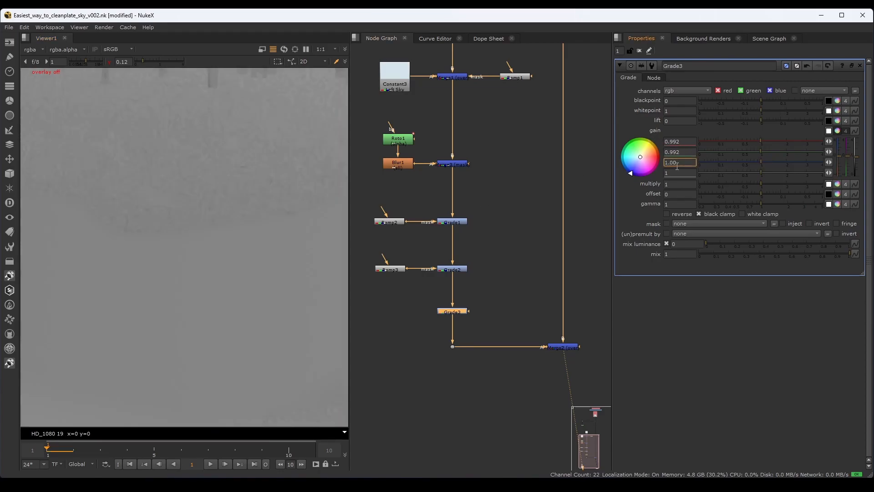
click(157, 267)
Add a Roto node beside the third Grade and connect it as that Grade's mask
drag(448, 328, 486, 322)
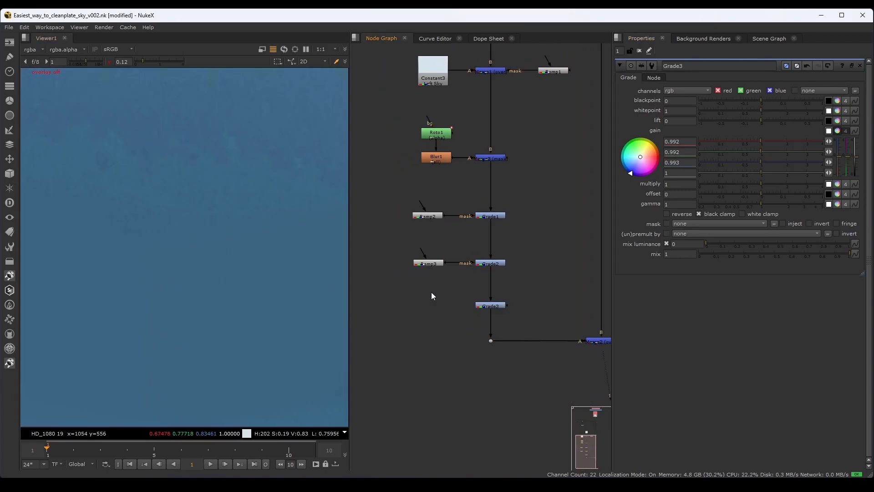
key(o)
drag(507, 305, 429, 307)
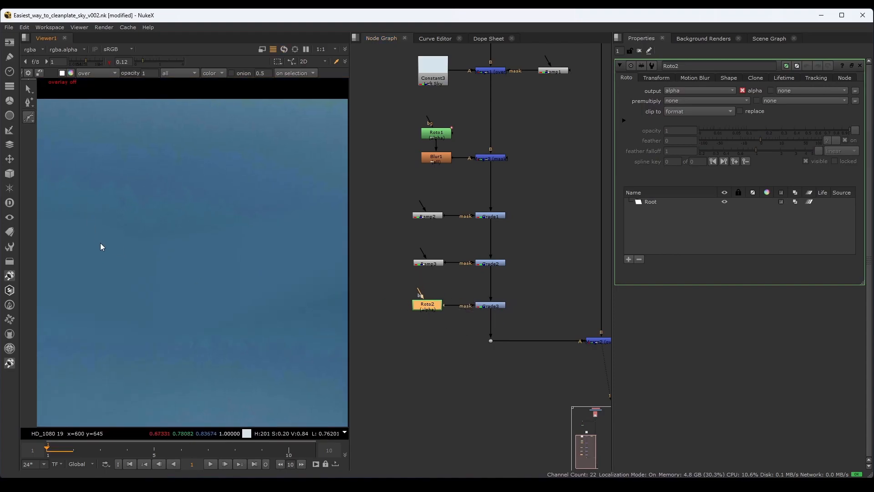
Draw a closed Bezier shape over the mismatched area in the rear half of the sky patch
drag(91, 208, 98, 233)
drag(217, 241, 224, 220)
click(90, 208)
key(o)
key(o)
Feather all points of the new Bezier outward and pull individual points further out to soften the mask
drag(242, 287, 76, 146)
key(e)
key(e)
key(e)
key(e)
click(142, 295)
drag(145, 275, 142, 293)
drag(78, 204, 41, 201)
drag(142, 293, 139, 306)
drag(247, 245, 283, 256)
key(o)
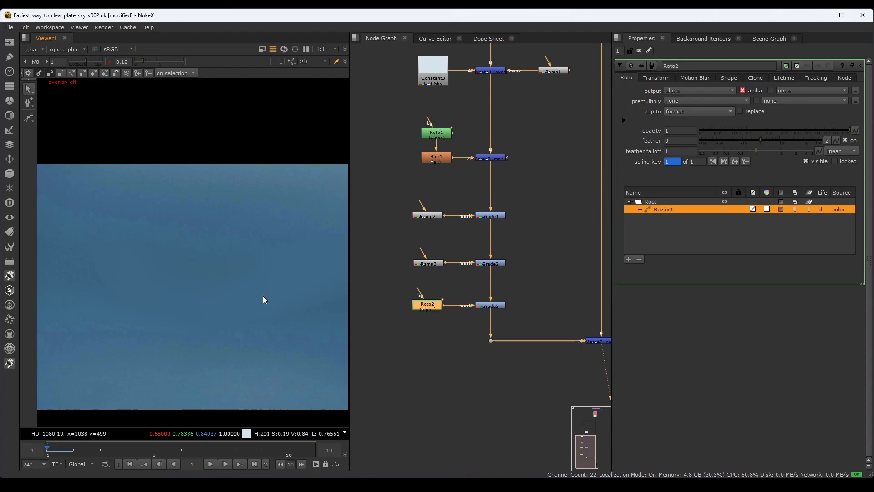
Set the size of the Blur below the first Roto to about 21.5
scroll(263, 296, down, 2)
scroll(206, 296, up, 1)
scroll(137, 291, up, 1)
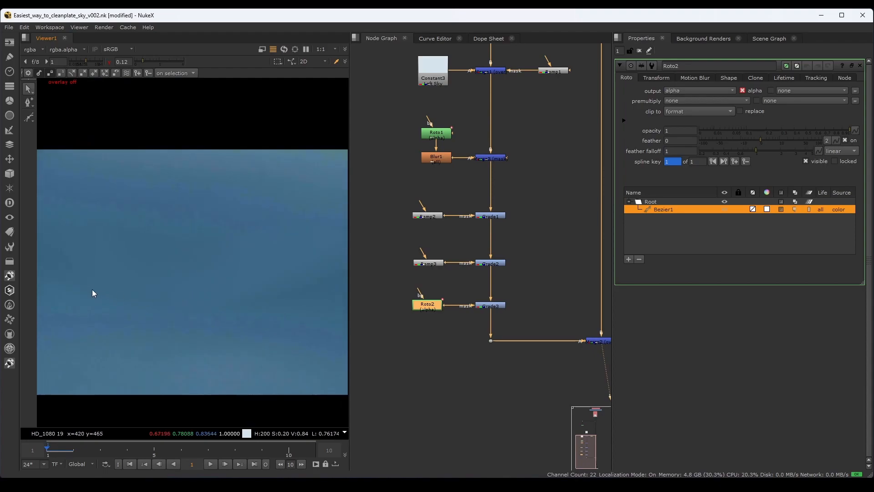
double_click(436, 157)
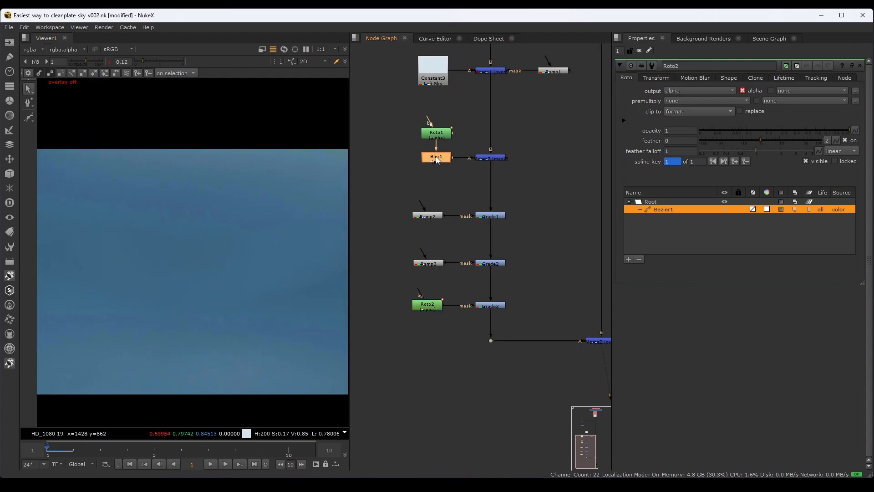
drag(745, 100, 753, 102)
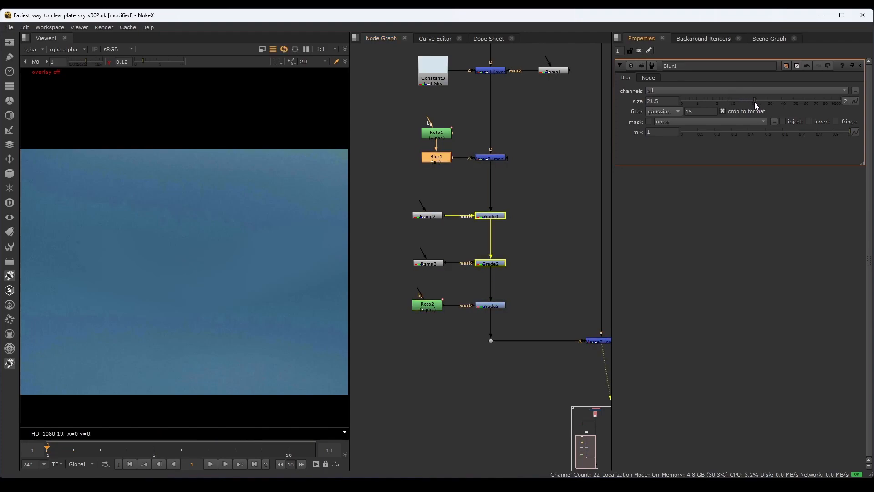
Move the upper rear point of the first Roto's shape outward and check the patch with the overlay hidden
click(437, 134)
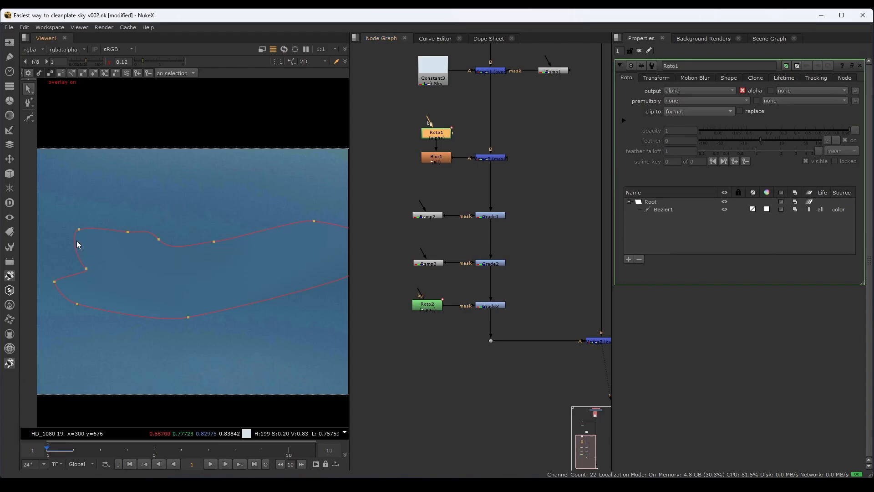
click(78, 225)
key(o)
drag(127, 262, 89, 222)
key(minus)
scroll(164, 277, up, 2)
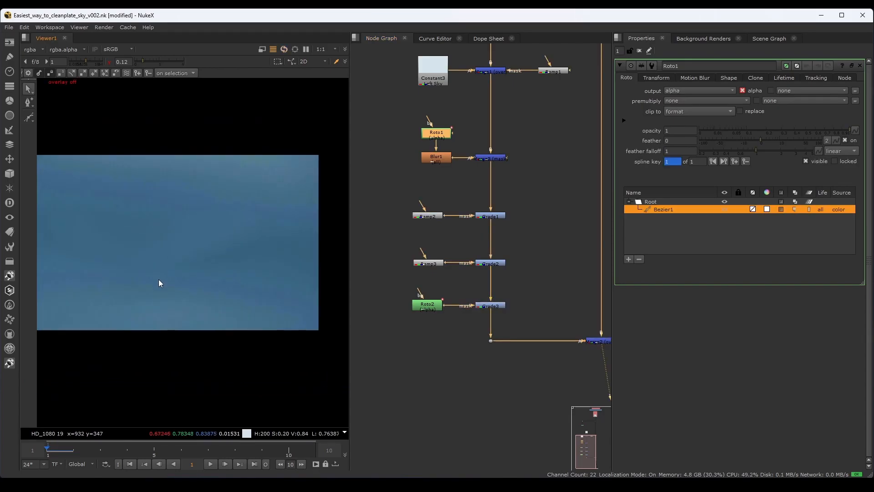
Connect the original jet plate and the final Merge to separate viewer inputs for comparison
scroll(528, 269, down, 3)
drag(439, 312, 407, 326)
drag(476, 138, 425, 103)
key(1)
drag(467, 217, 508, 205)
scroll(499, 356, up, 2)
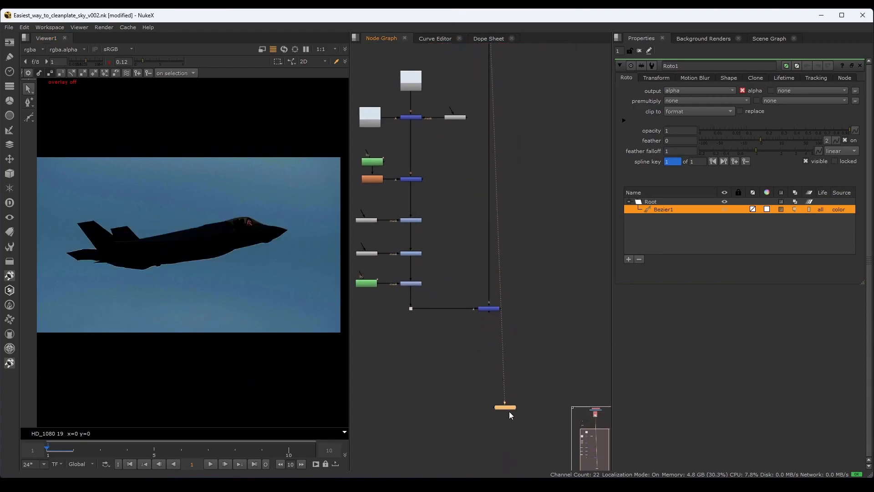
drag(510, 405, 543, 406)
click(489, 308)
key(2)
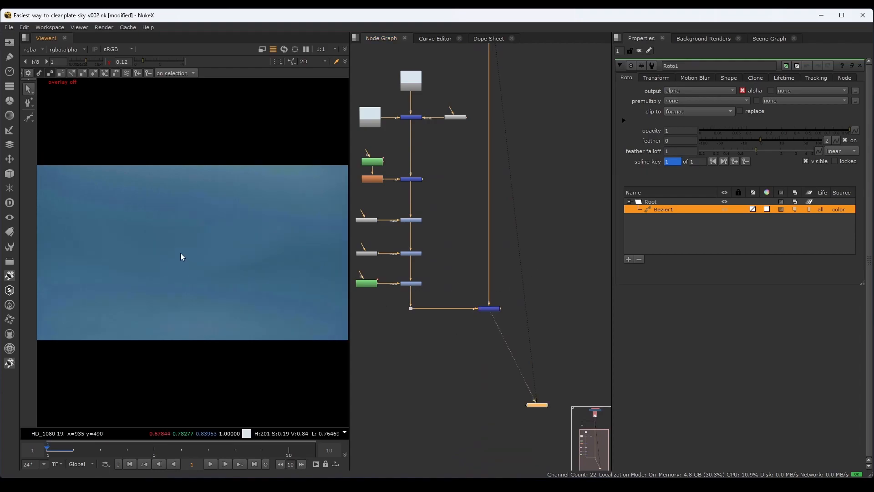
Wipe between the clean plate and the original jet plate, closing all open node properties
key(1)
key(o)
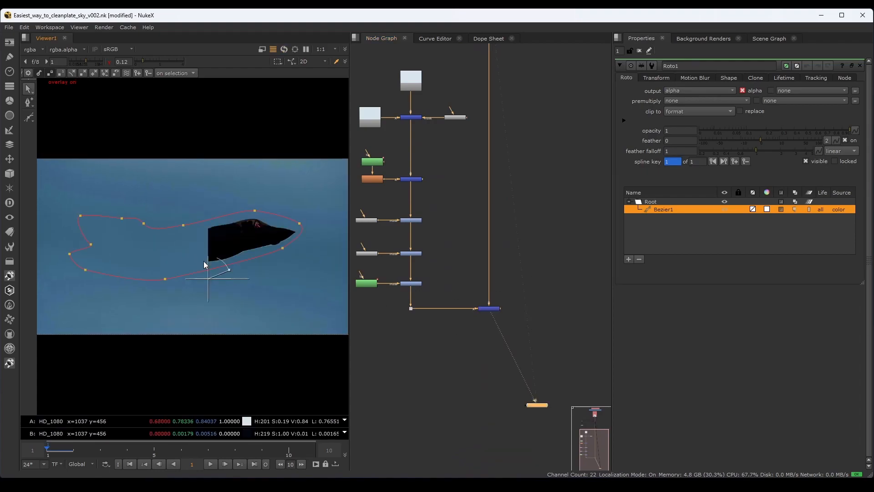
click(640, 51)
drag(208, 278, 177, 303)
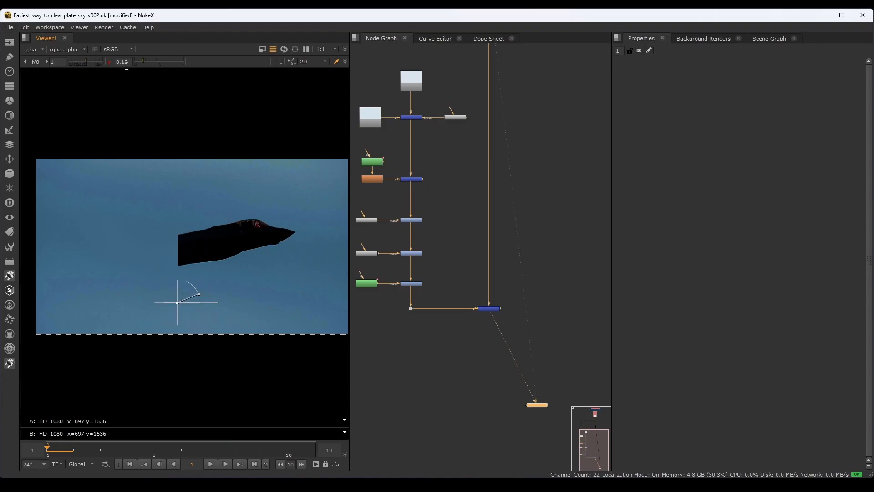
Reset the viewer gamma to 1 and compare the clean plate with the original by wiping and switching viewer inputs
click(109, 61)
drag(178, 300, 239, 296)
key(w)
key(f)
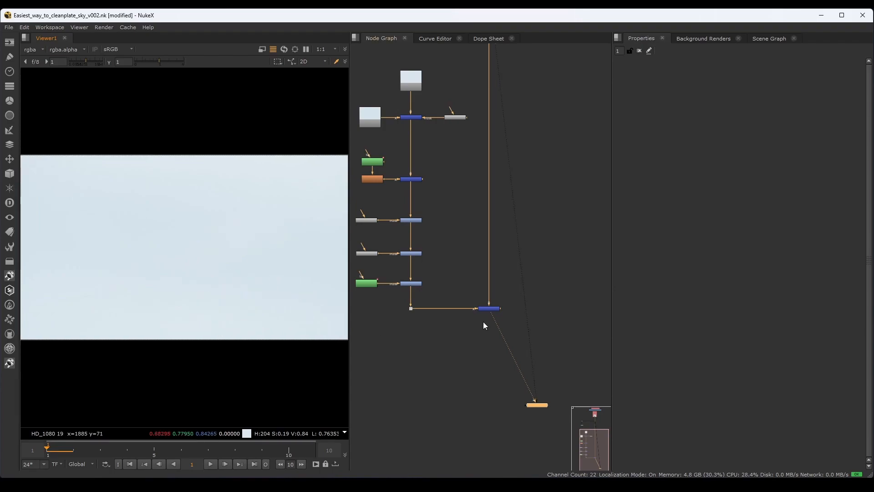
key(2)
key(1)
Lower the viewer gamma to 0.12 and examine the patched sky up close for remaining mismatches and missing texture
drag(154, 62, 143, 63)
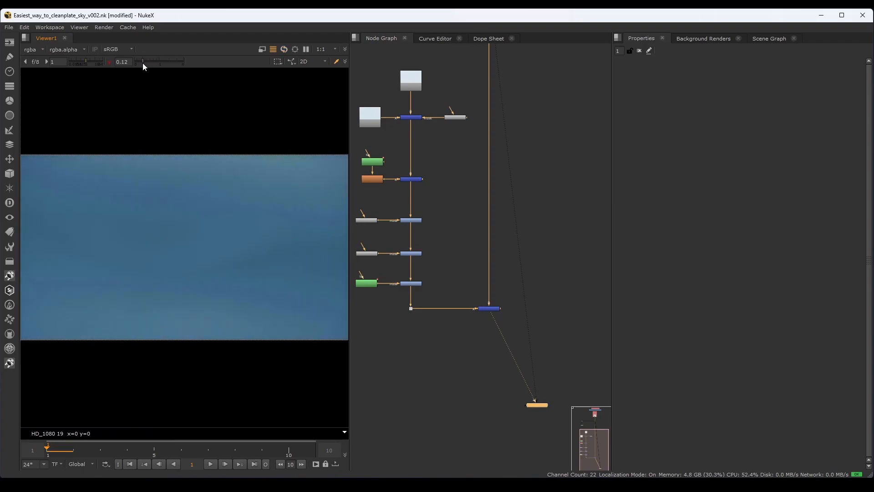
scroll(124, 226, up, 3)
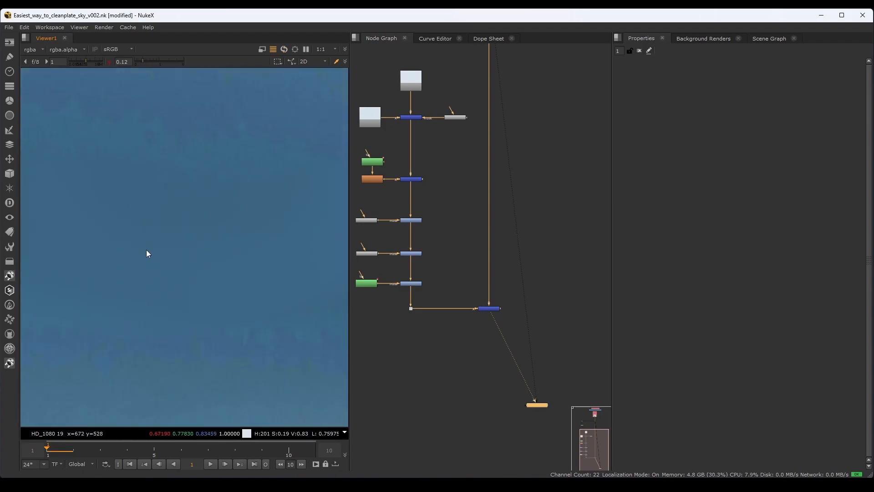
drag(142, 238, 110, 285)
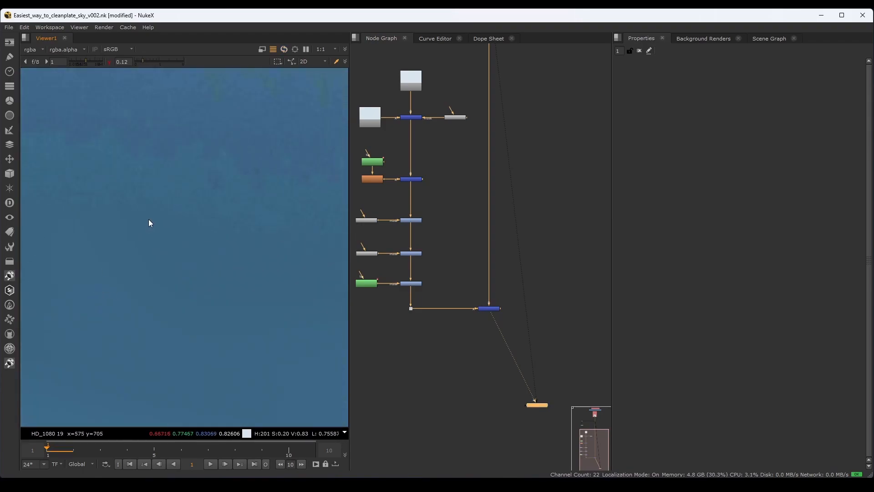
drag(153, 238, 179, 283)
scroll(171, 256, up, 1)
drag(154, 110, 219, 203)
drag(210, 109, 192, 175)
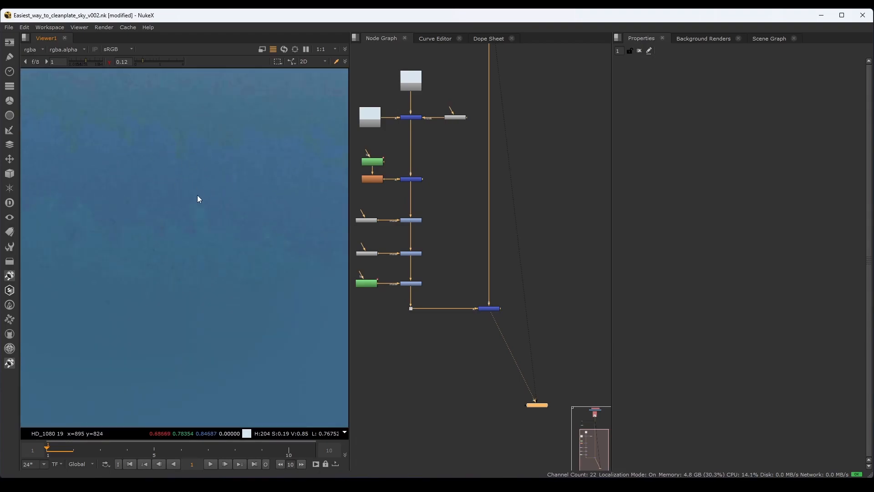
drag(205, 322, 166, 152)
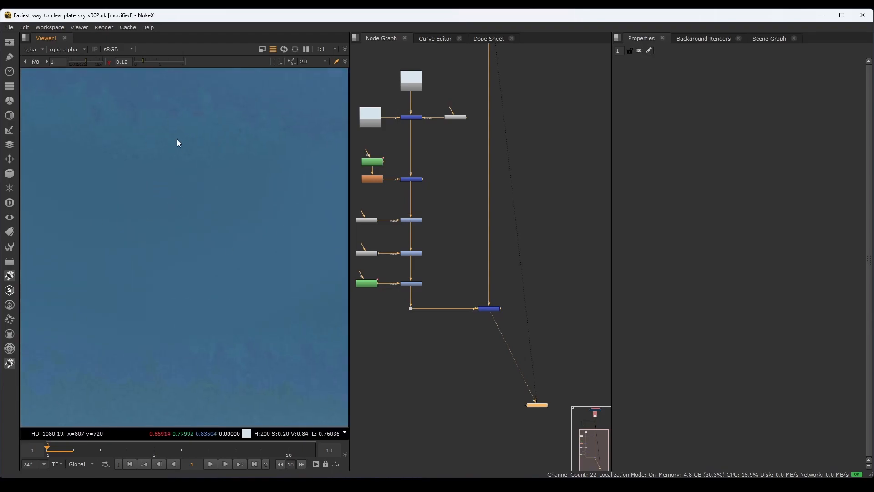
drag(123, 205, 245, 115)
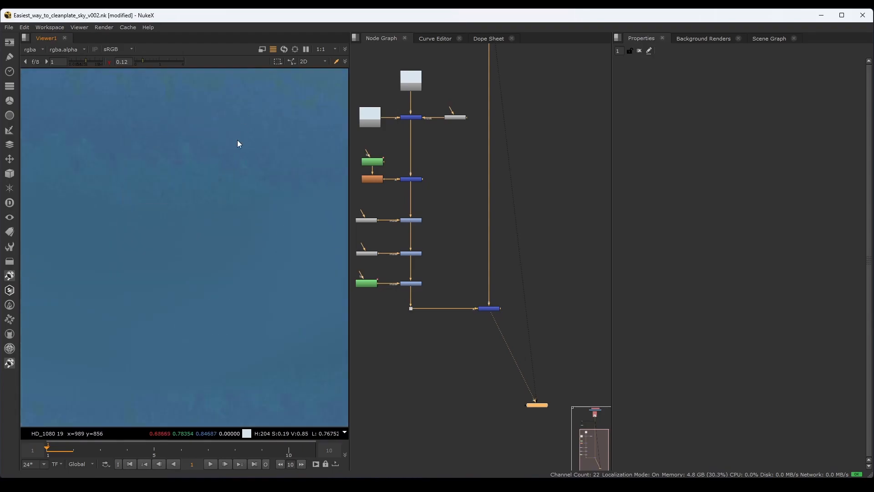
Add a Grain node after the final Merge and isolate the red channel around the patch edge
click(490, 308)
key(Tab)
text(grain)
key(Return)
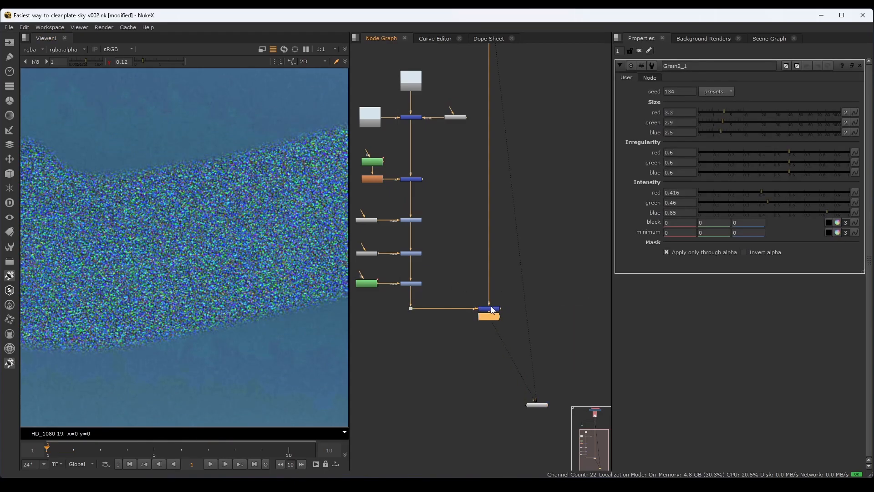
scroll(159, 204, up, 3)
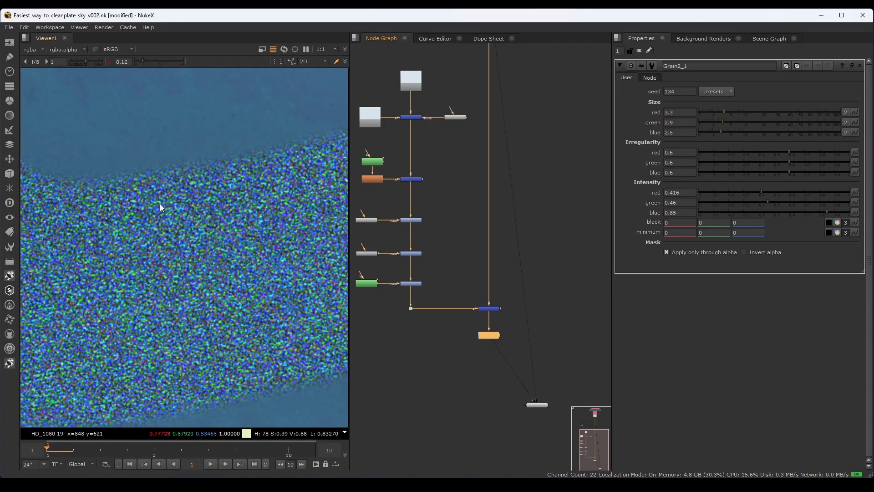
key(r)
drag(177, 165, 151, 223)
scroll(151, 223, down, 2)
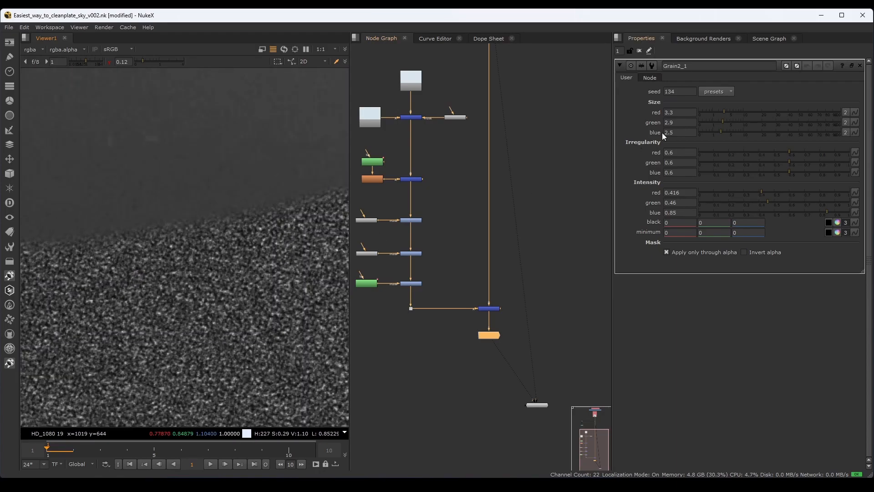
Match the red grain to the plate with a size of 4.6 and an intensity of 0.017
drag(723, 111, 730, 111)
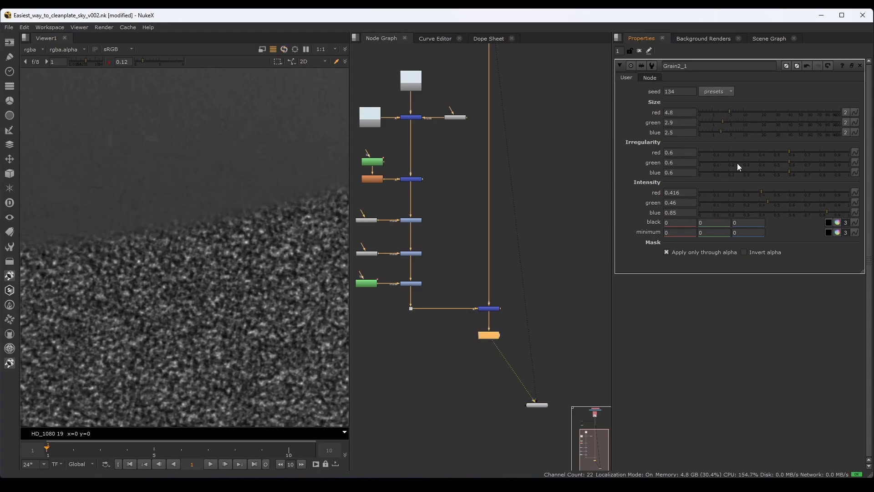
drag(757, 197, 702, 199)
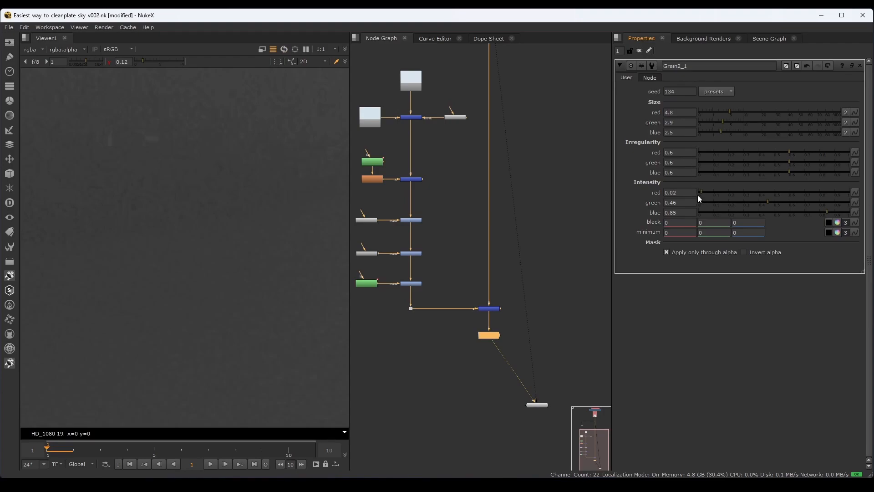
drag(727, 111, 729, 113)
drag(679, 193, 681, 193)
Match the green grain while viewing the green channel, with a size of 4.73 and an intensity of 0.02
scroll(682, 192, down, 4)
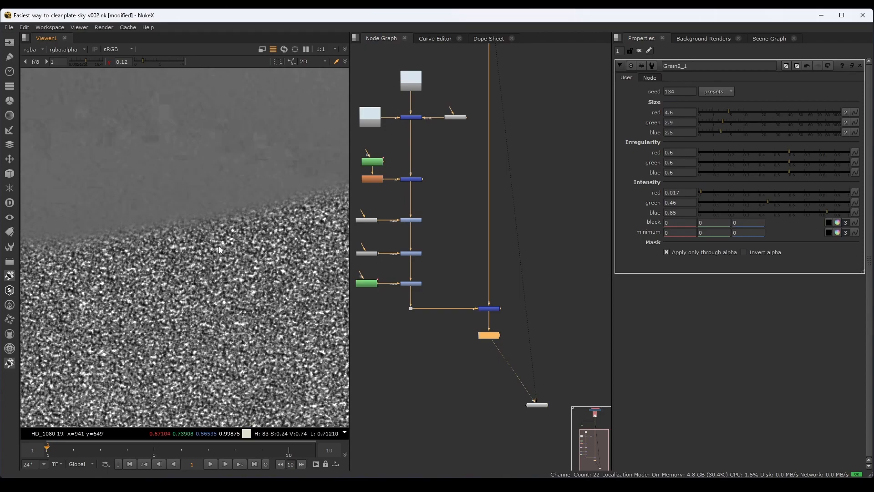
drag(722, 122, 732, 123)
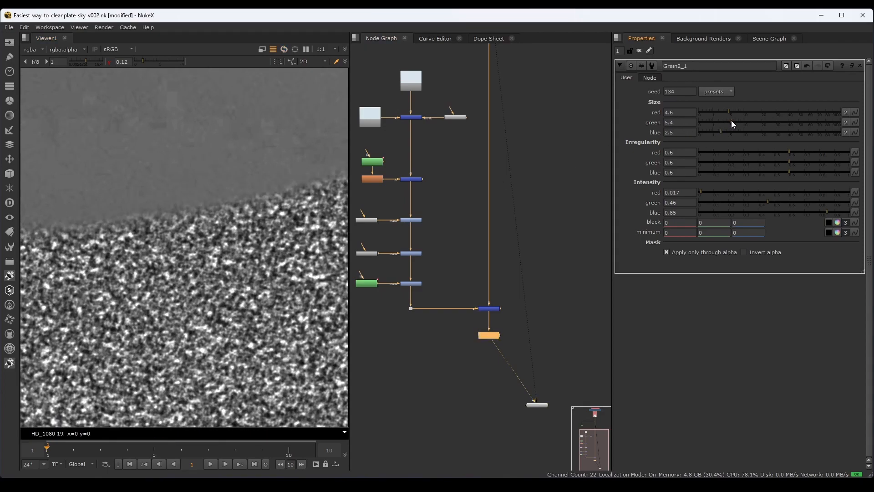
drag(759, 200, 704, 203)
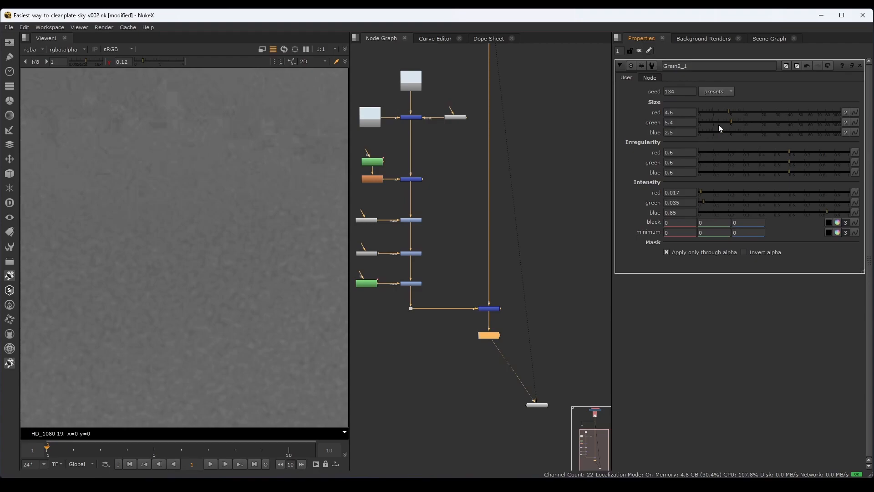
click(676, 123)
key(Down)
key(Down)
key(Down)
click(701, 202)
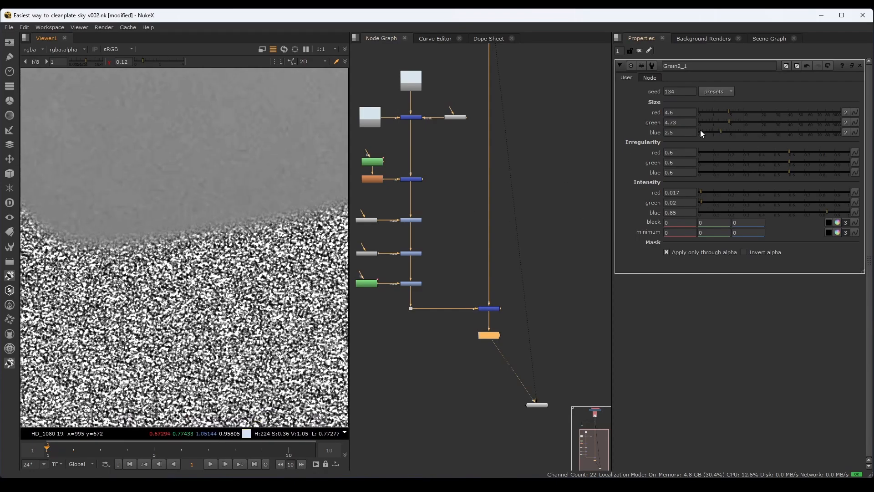
Match the blue grain to the plate with a size of 4.73 and an intensity of 0.013
click(727, 132)
click(772, 213)
drag(771, 213, 702, 215)
double_click(670, 132)
text(3.6)
key(Return)
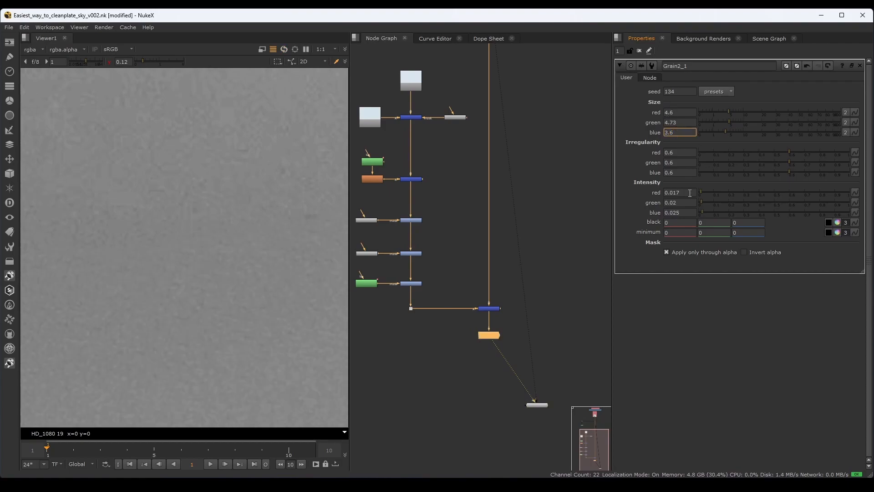
drag(720, 135, 728, 133)
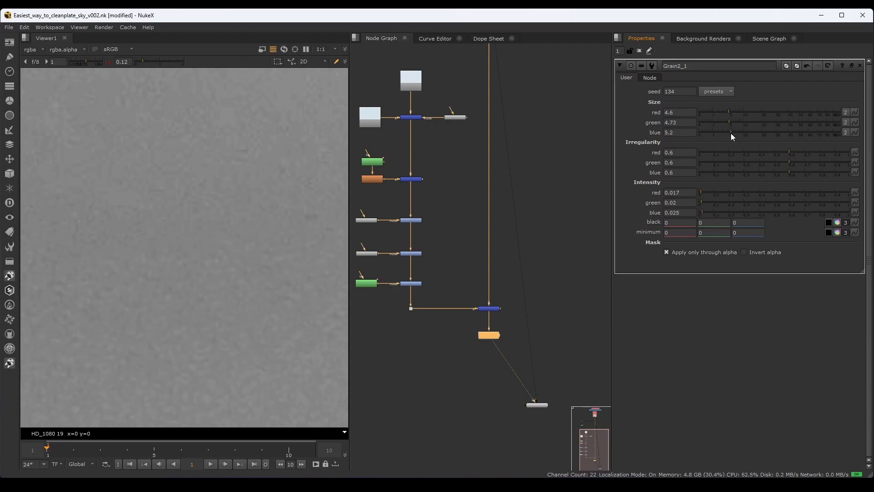
click(677, 212)
key(Down)
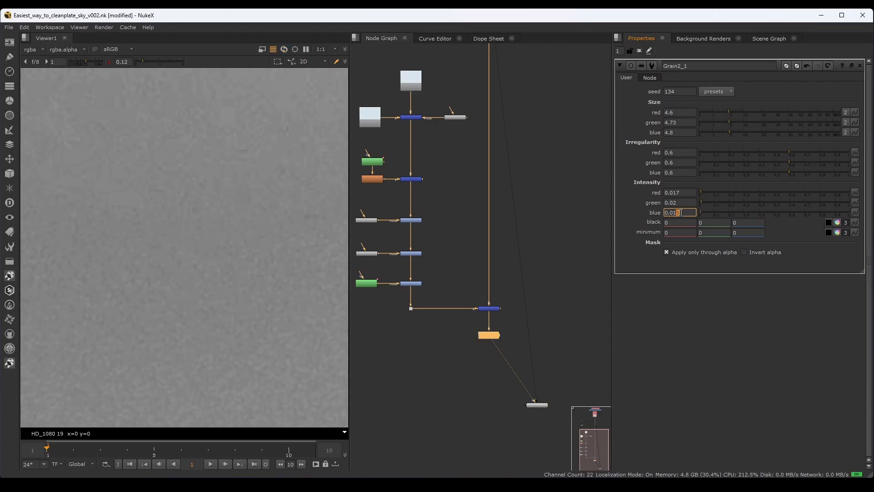
click(677, 132)
key(Down)
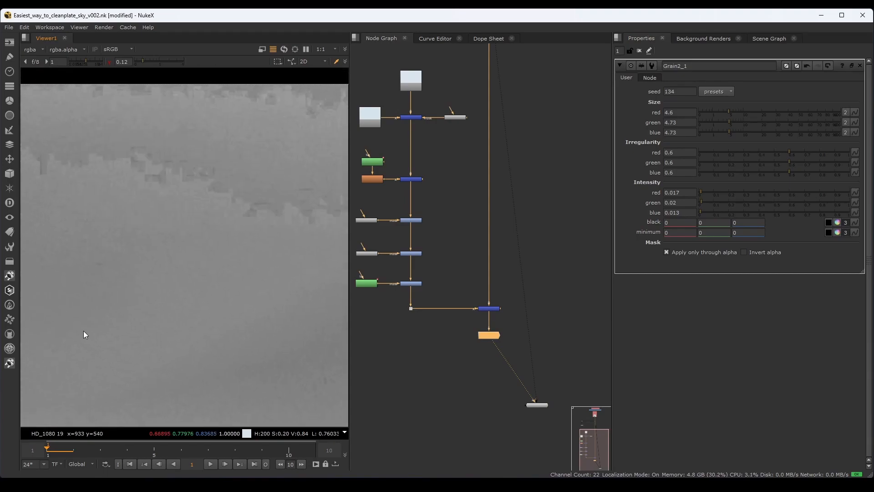
Return the viewer to full colour and wipe between the grained clean plate and the original jet plate at low gamma
key(y)
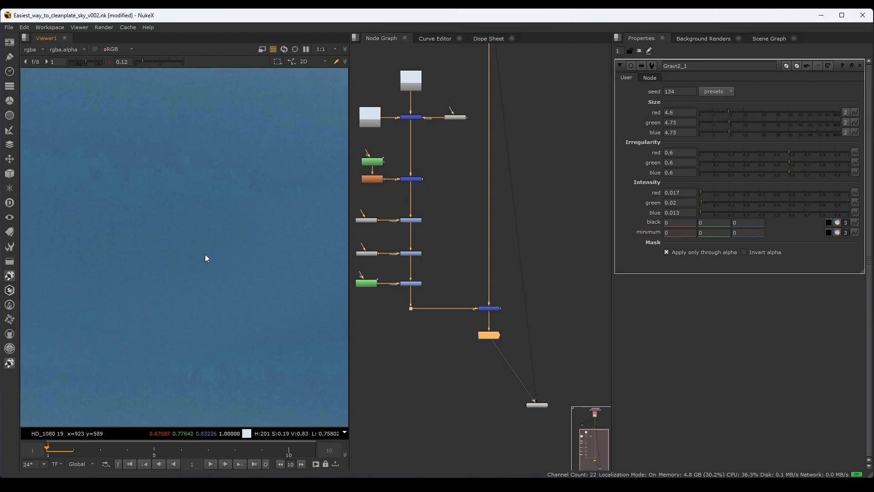
click(515, 313)
key(1)
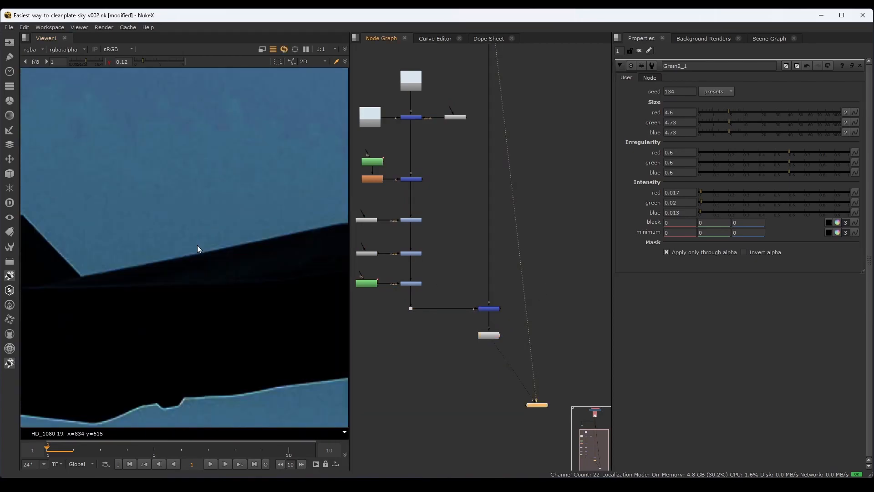
key(f)
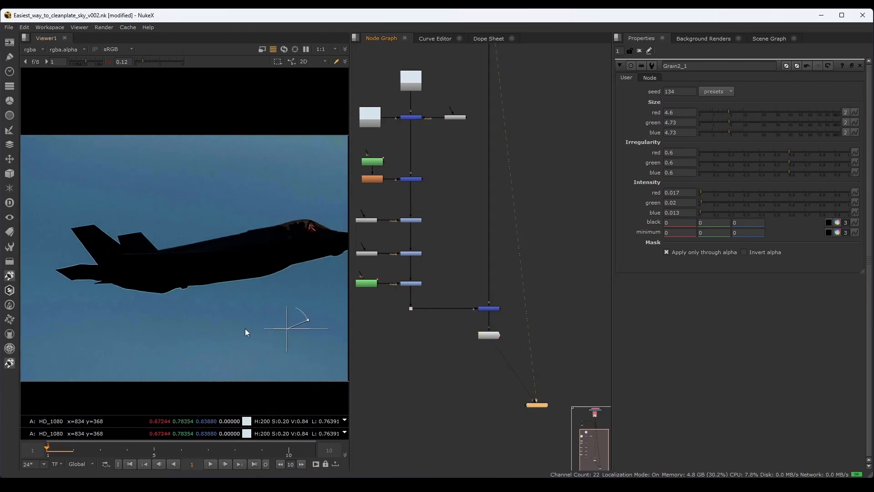
drag(287, 327, 246, 310)
scroll(214, 281, up, 3)
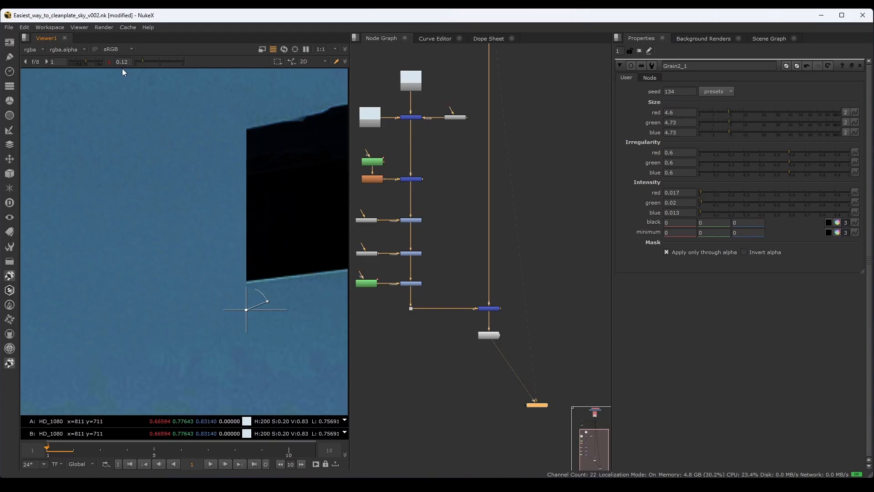
Reset the viewer gamma to 1 and compare the grained plate with the original by wiping and alternating viewer inputs
click(109, 62)
drag(246, 309, 218, 300)
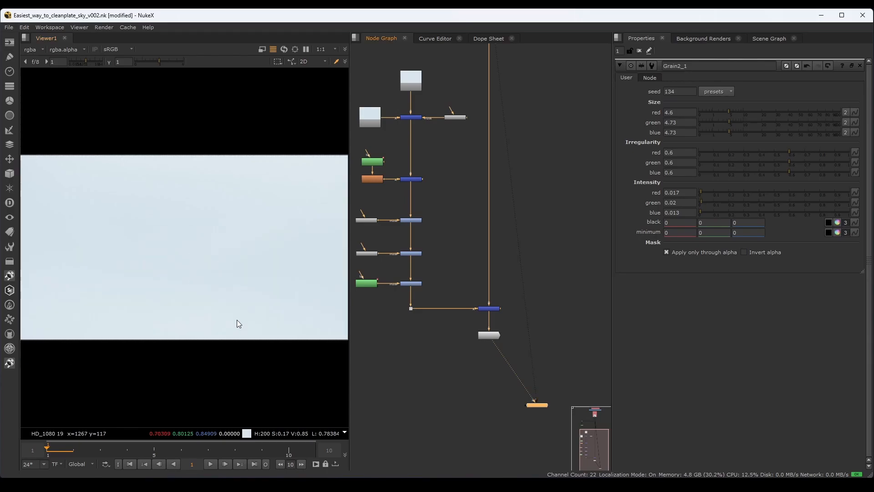
key(1)
key(2)
key(1)
key(2)
key(1)
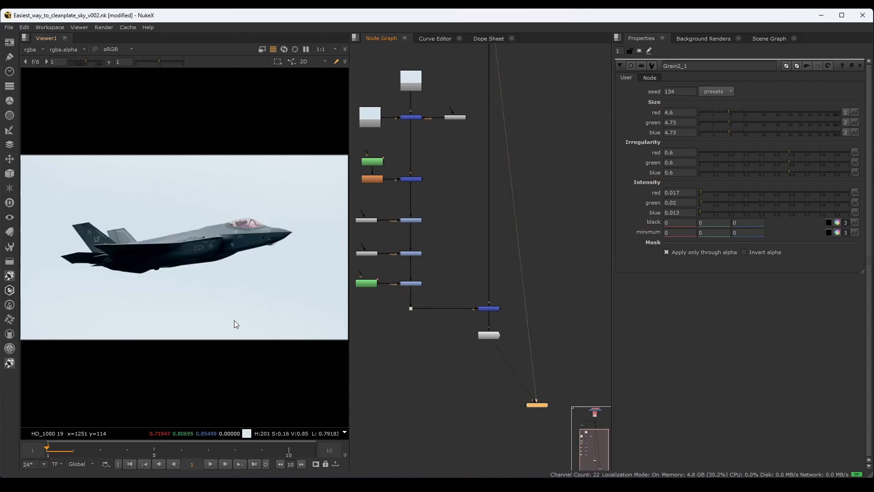